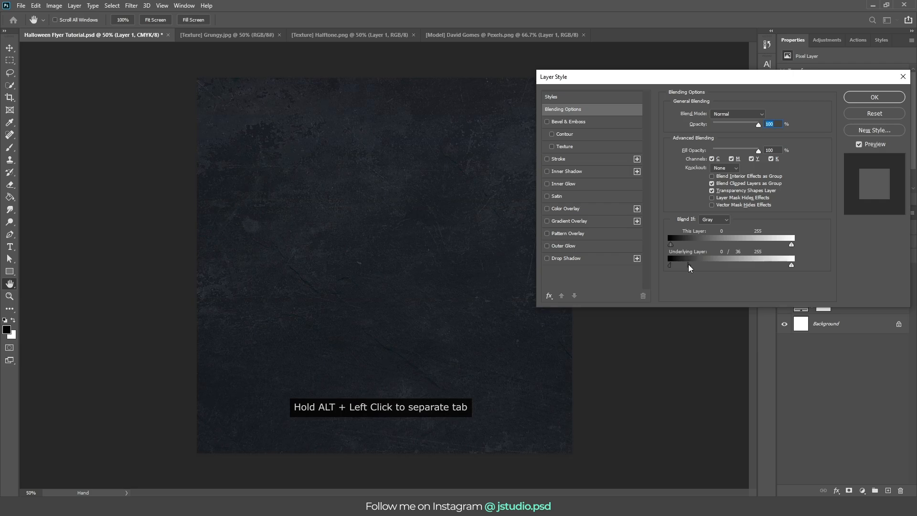
- Split the texture layer's Underlying Layer dark Blend If slider to 0 / 51 and apply the blending options
left_click_drag(688, 265, 691, 264)
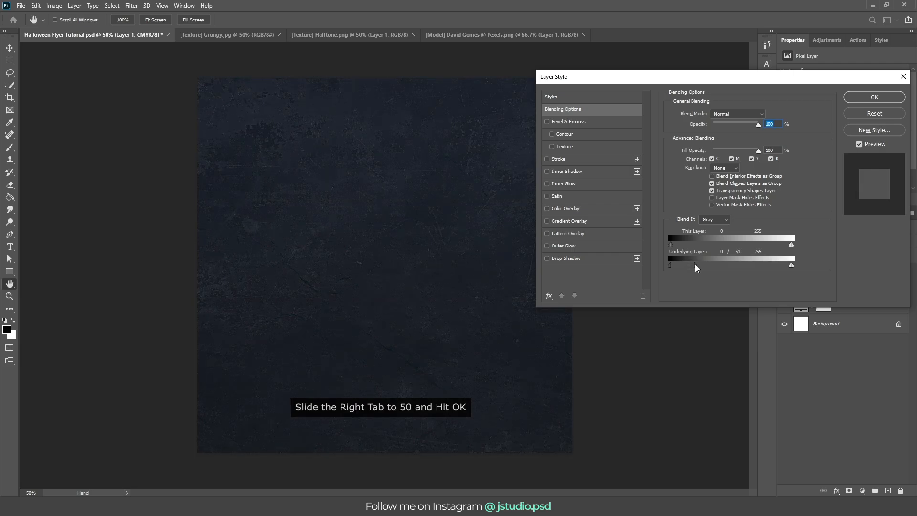
left_click(888, 98)
- Unlock the Background layer and group it with Gradient Fill 1 and Layer 1 under the name Texture
double_click(820, 324)
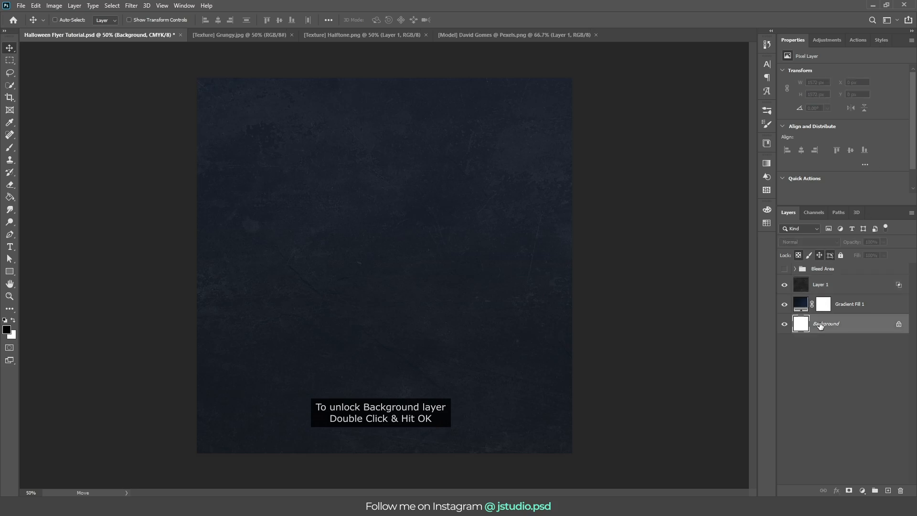
key("Return")
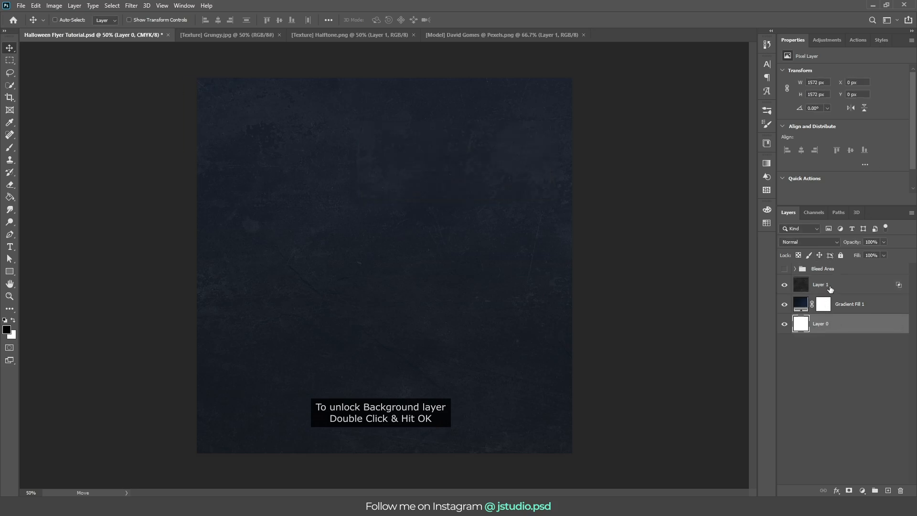
left_click(829, 286, "shift")
key("ctrl+g")
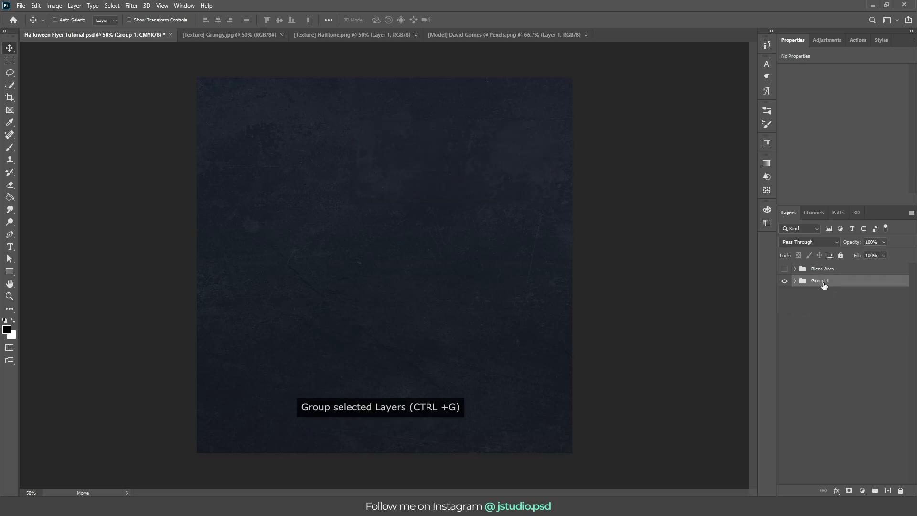
double_click(822, 283)
type("Texture")
key("Return")
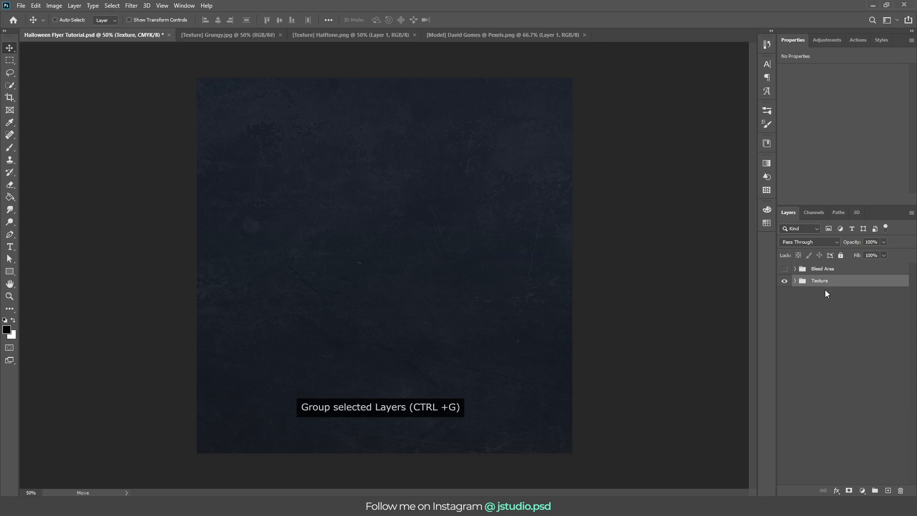
- Add a Gradient fill layer above the Texture group using preset 02 of the Halloween Flyer Tutorial gradients
left_click(862, 491)
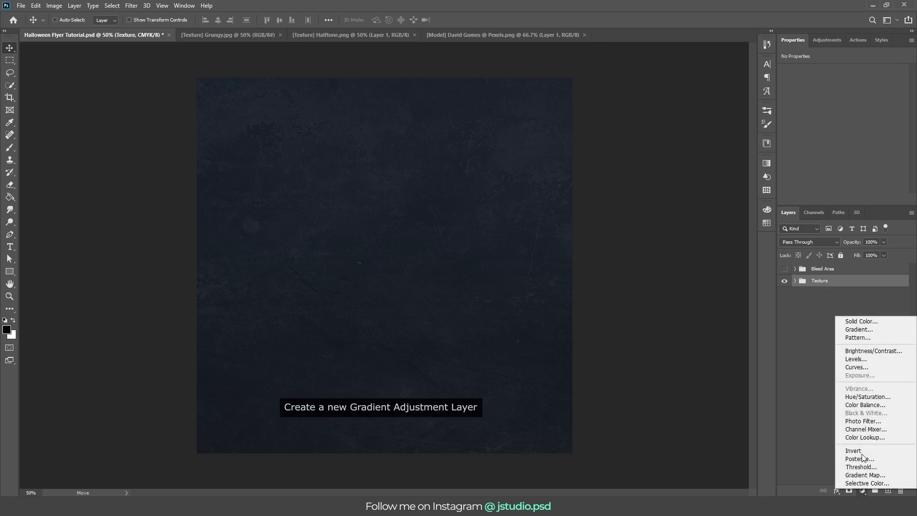
left_click(866, 329)
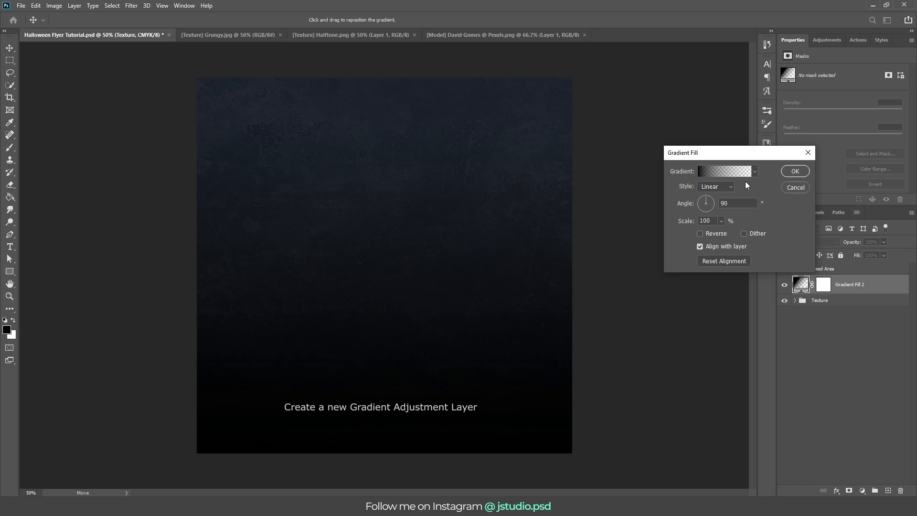
left_click(725, 171)
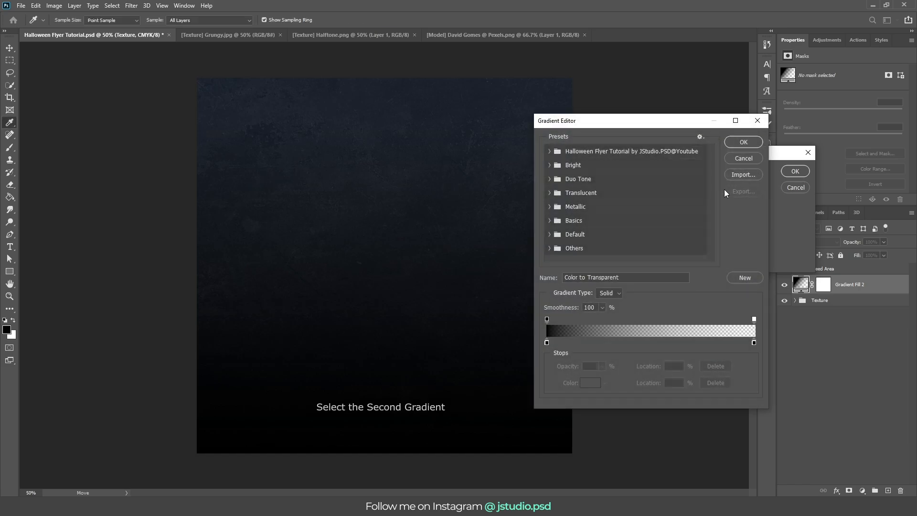
left_click(549, 152)
left_click(600, 173)
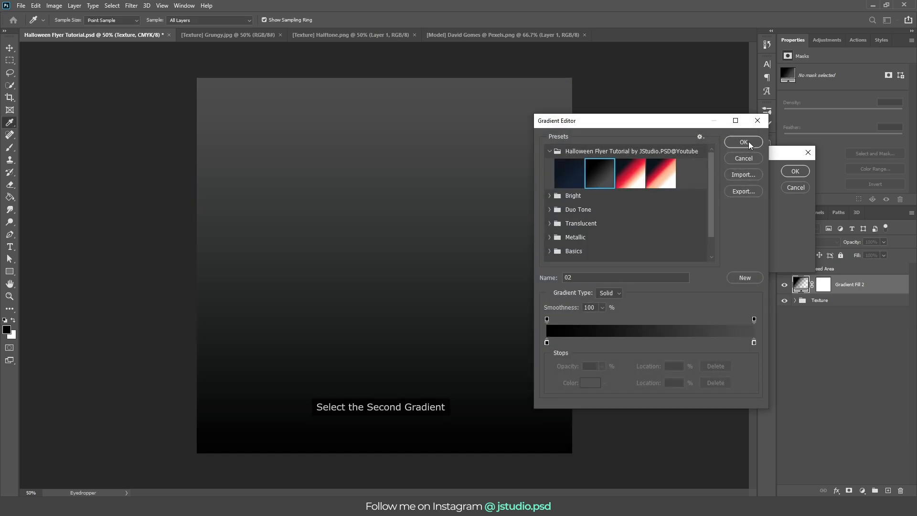
left_click(749, 141)
left_click(795, 171)
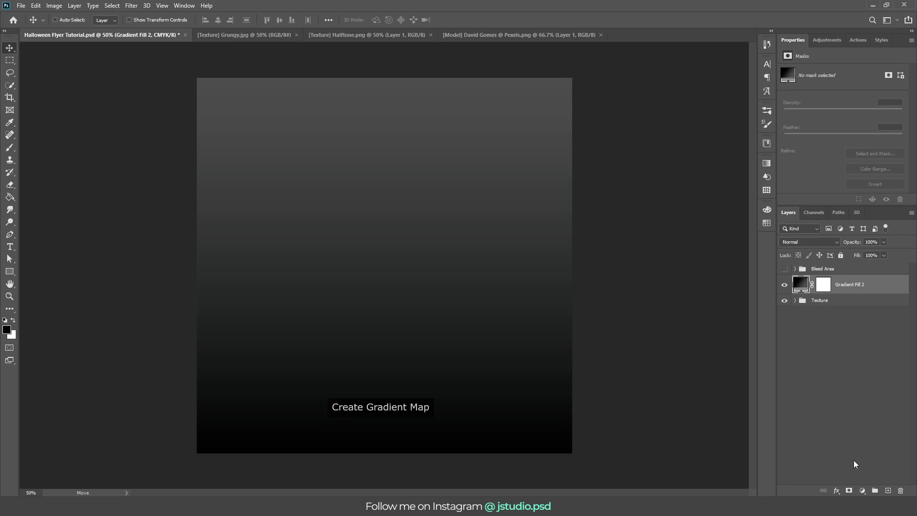
- Add a Gradient Map adjustment layer on top with the third Halloween Flyer Tutorial gradient, dark to red to cream
left_click(863, 491)
left_click(869, 480)
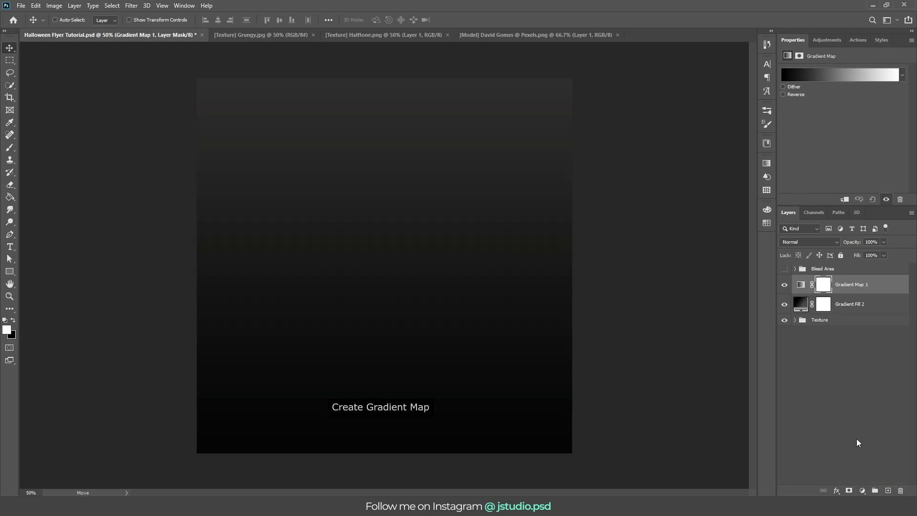
left_click(841, 78)
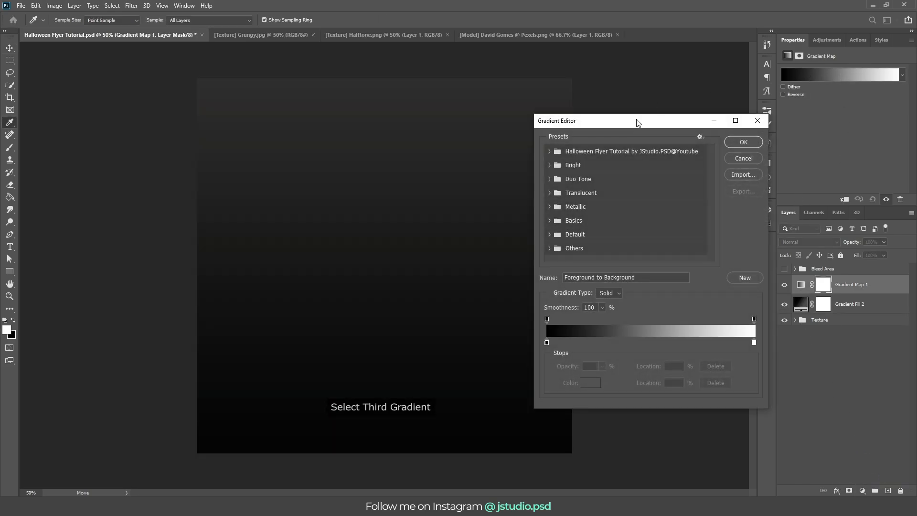
left_click(615, 152)
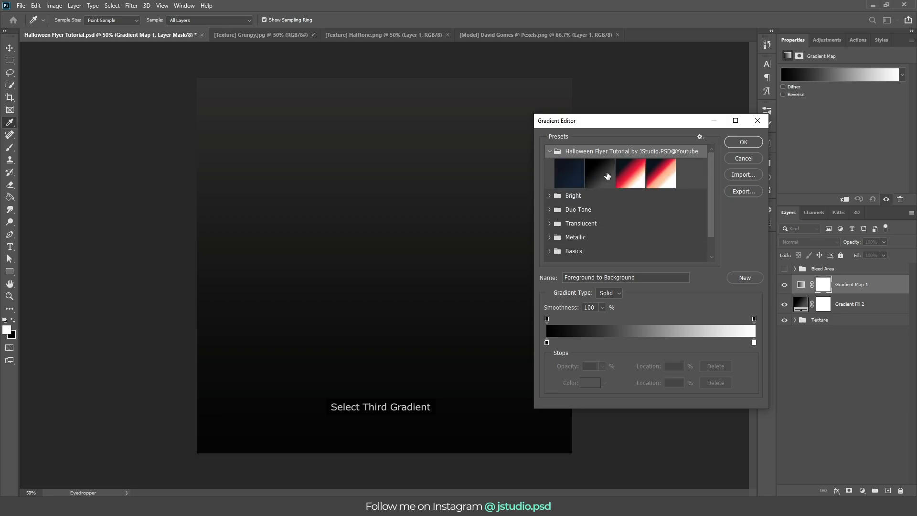
left_click(626, 172)
left_click(744, 143)
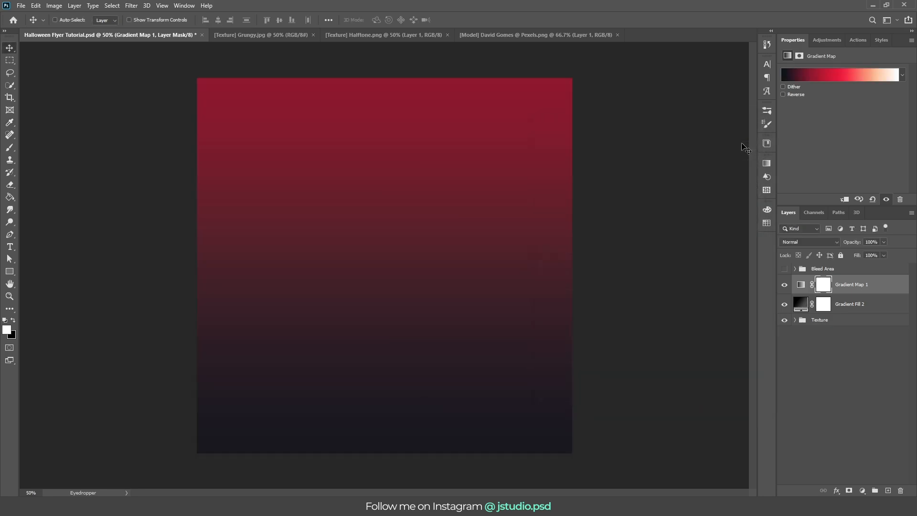
- Group the Gradient Map 1 and Gradient Fill 2 layers and name the group Scene
key("v")
left_click(865, 307, "shift")
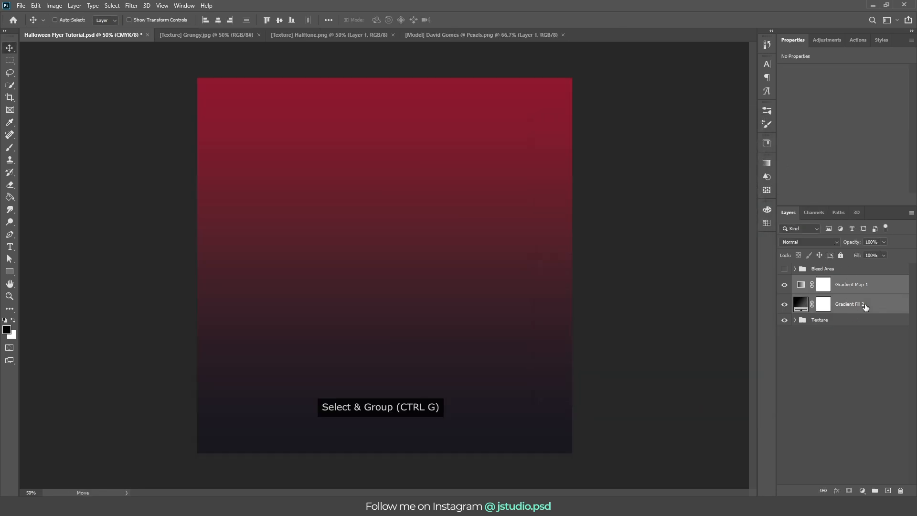
key("ctrl+g")
double_click(820, 281)
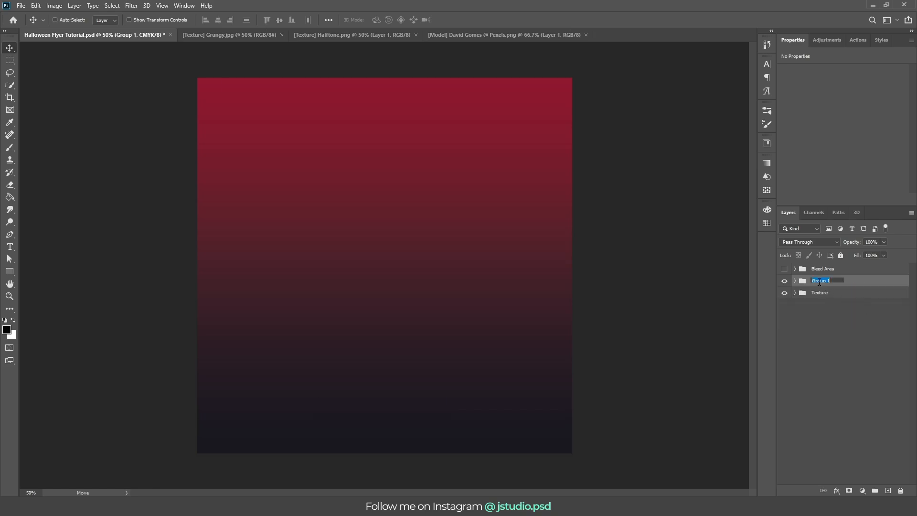
type("Scene")
key("Return")
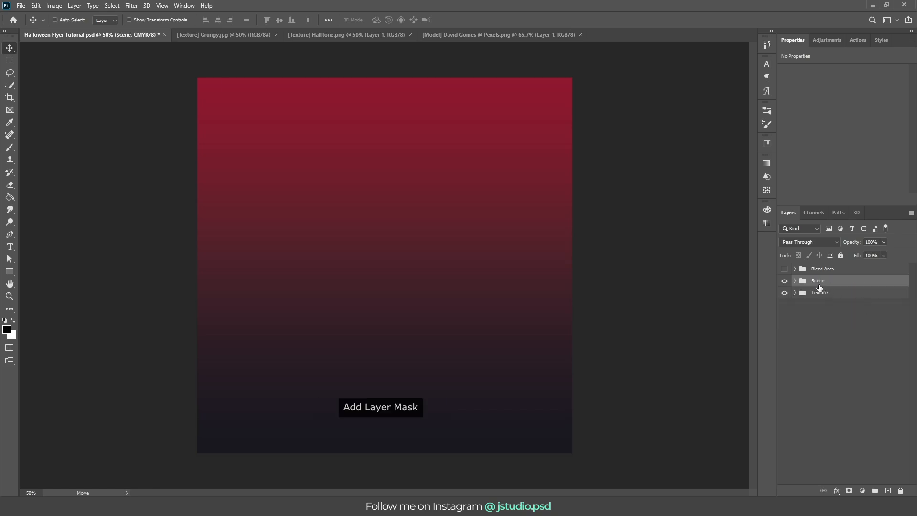
- Add an inverted mask to the Scene group and stamp it once in white with the 1572 px rough-edged brush, flush with the canvas's top edge
left_click(848, 491)
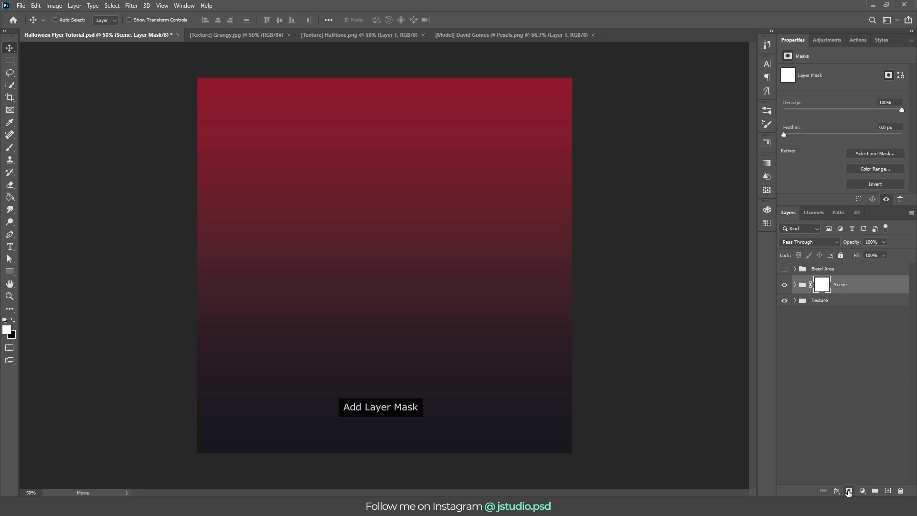
left_click(873, 185)
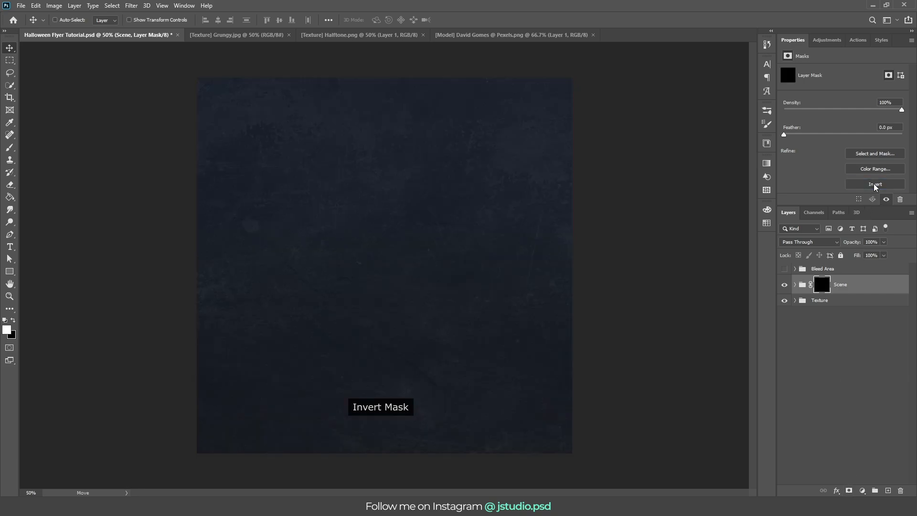
key("b")
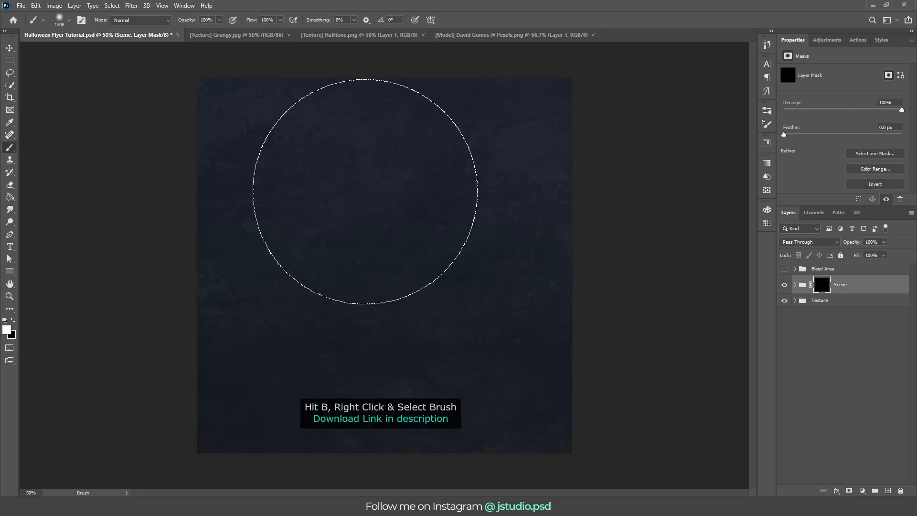
right_click(365, 192)
left_click(398, 280)
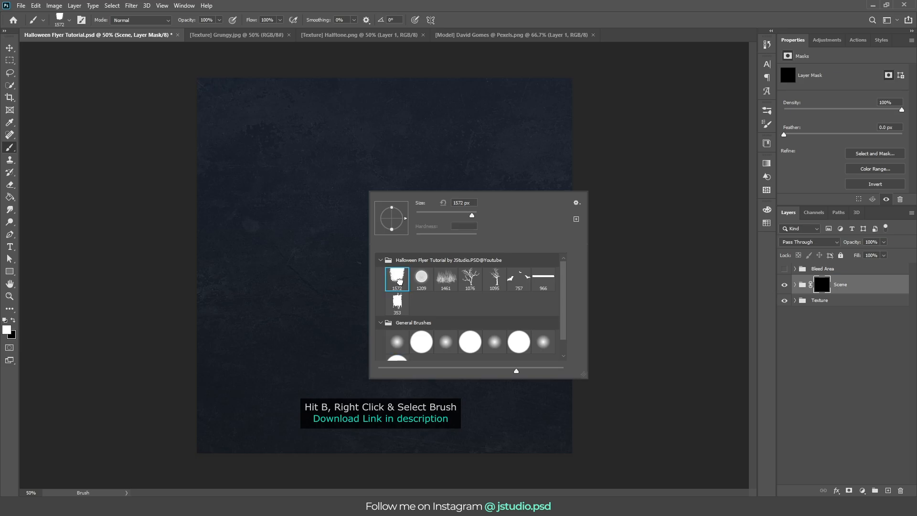
key("Return")
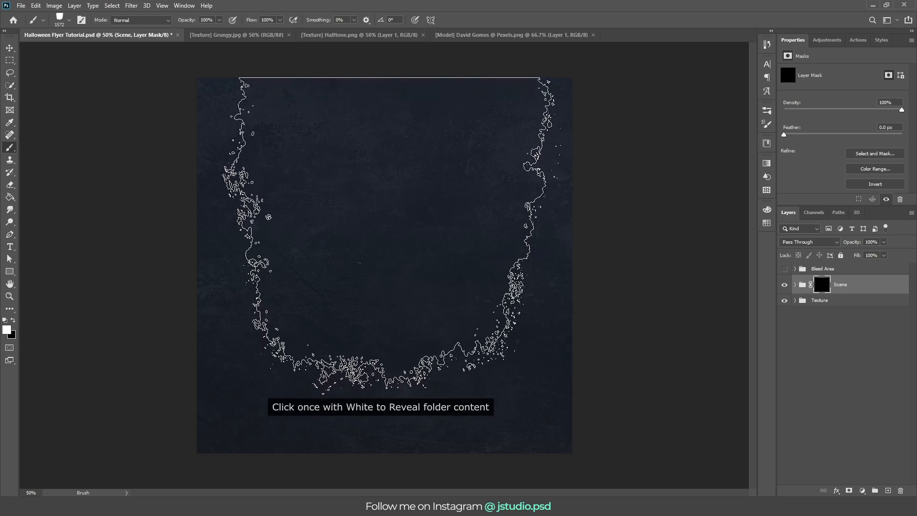
left_click(384, 211)
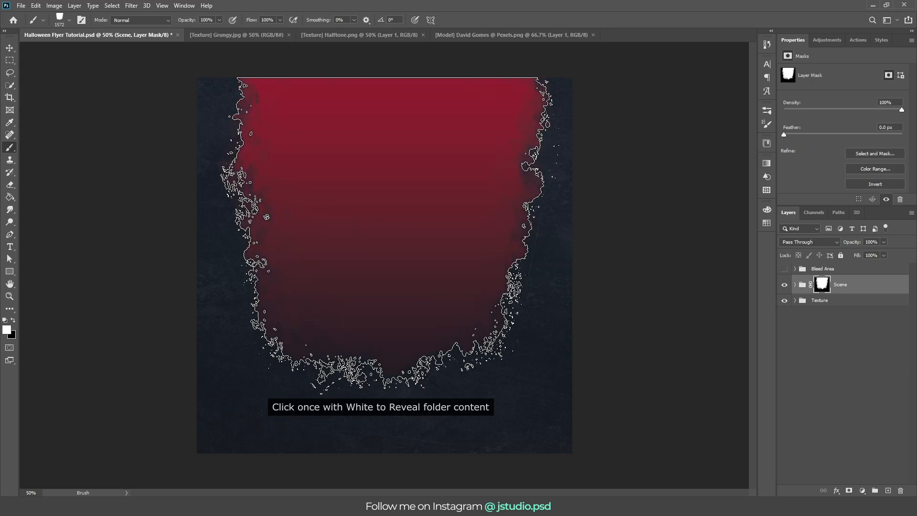
- Create a new layer inside the Scene group between Gradient Map 1 and Gradient Fill 2
left_click(797, 285)
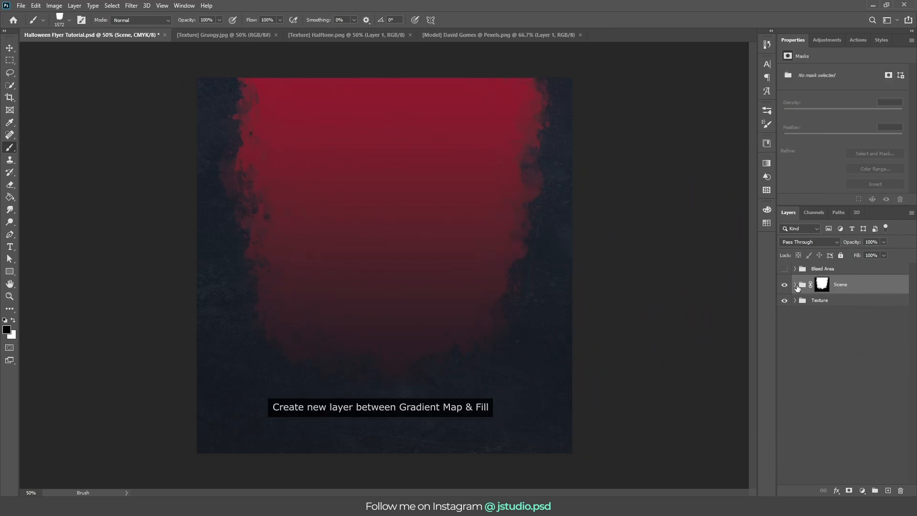
left_click(795, 286)
left_click(848, 326)
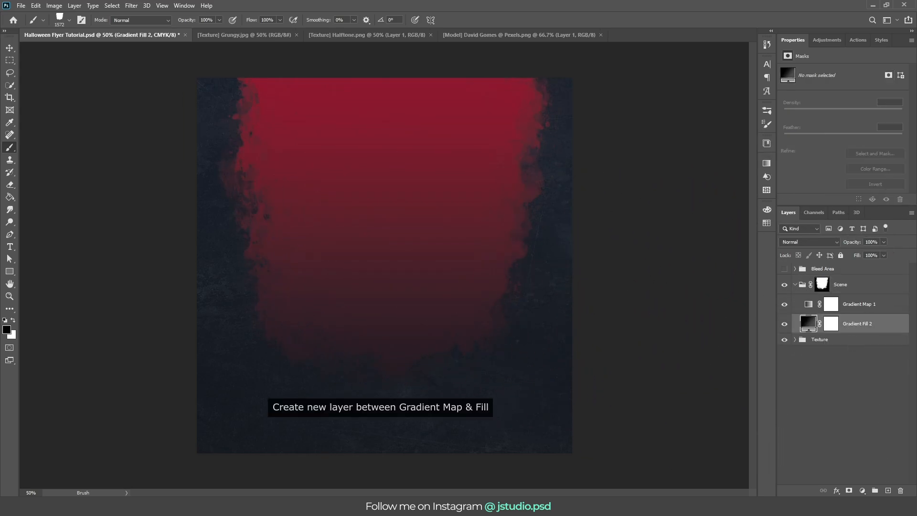
left_click(887, 491)
left_click(822, 284, "ctrl")
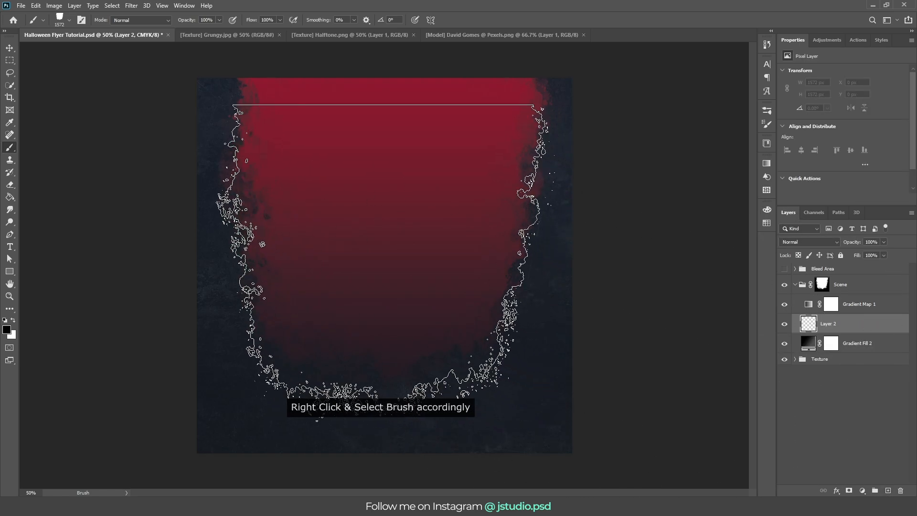
- Stamp the 1209 px moon brush once in white at the canvas centre and move the moon straight up to about Y -420 px
right_click(390, 293)
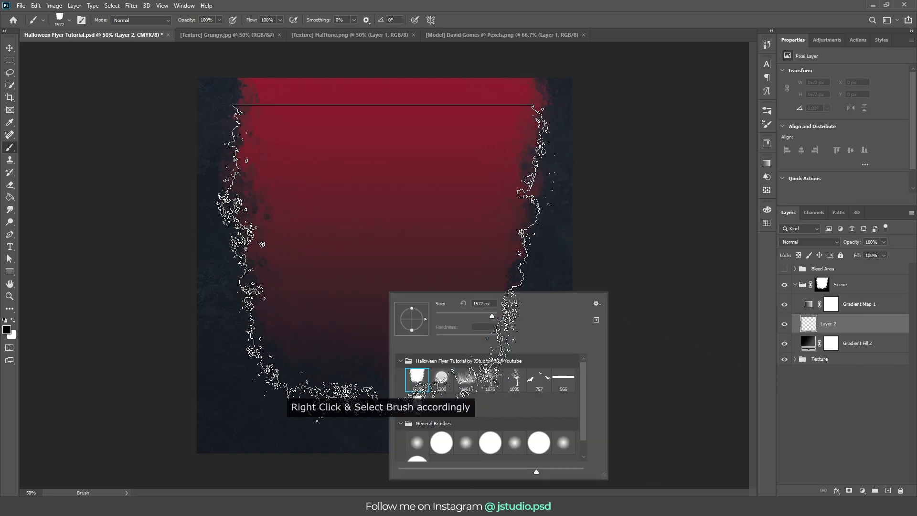
left_click(443, 377)
key("Return")
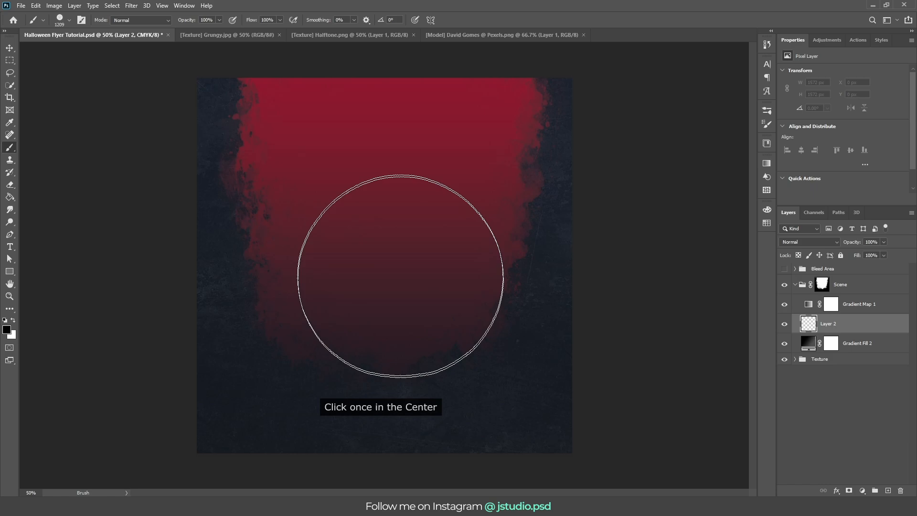
key("x")
left_click(386, 246)
key("v")
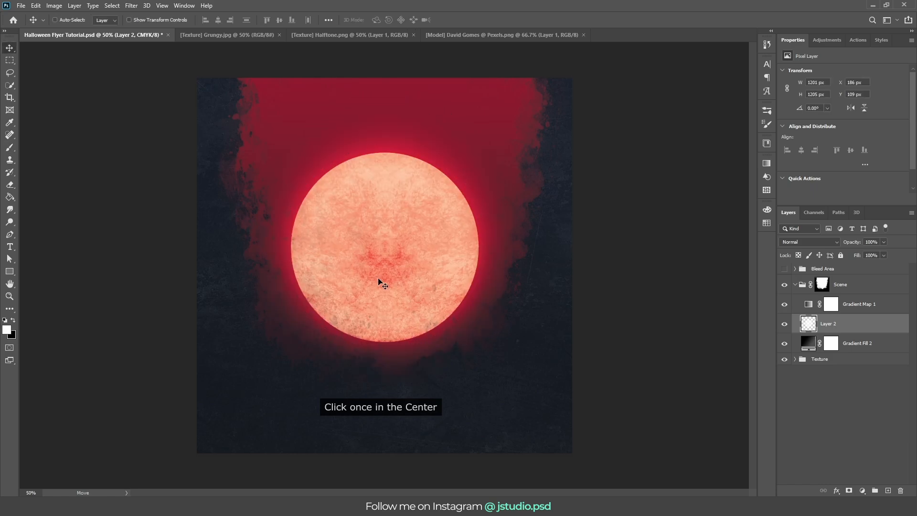
left_click_drag(374, 276, 374, 151)
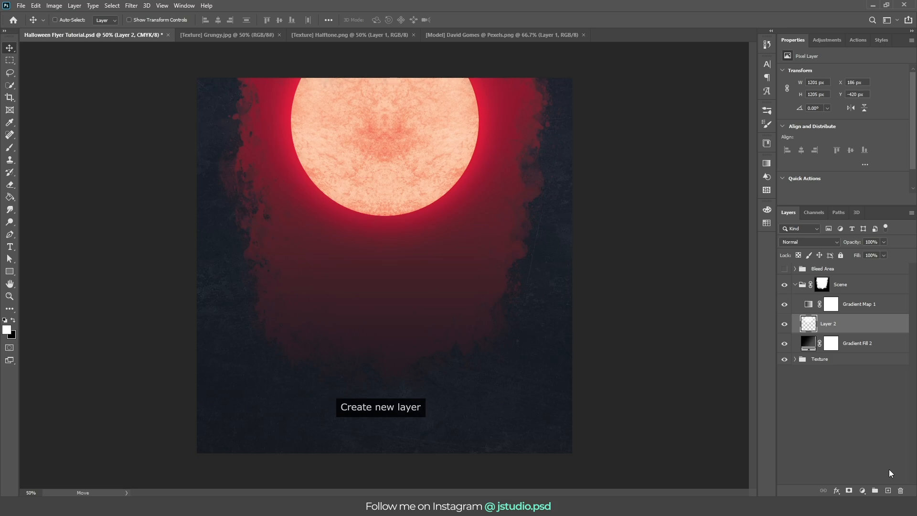
- On a new layer above the moon, stamp the 1076 px bare-tree brush in black and move the tree to about X -317 px, Y 138 px
left_click(888, 491)
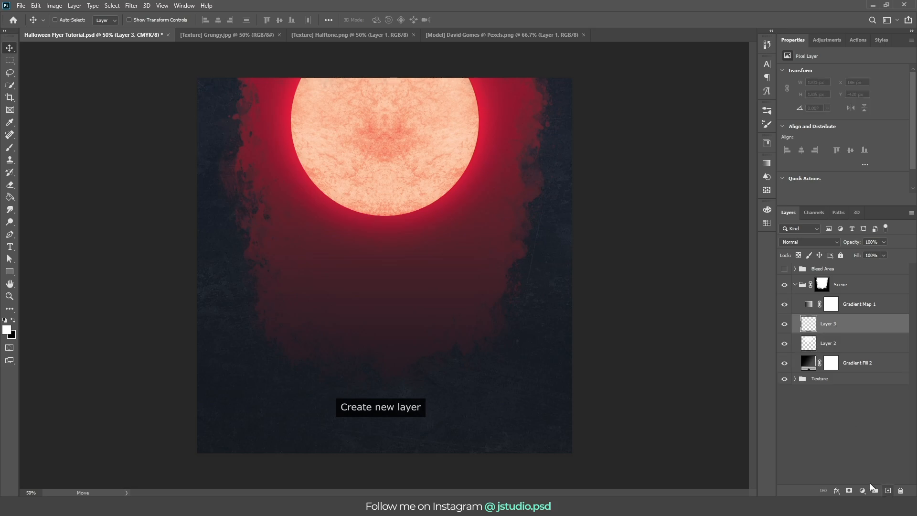
key("b")
right_click(380, 275)
left_click(484, 362)
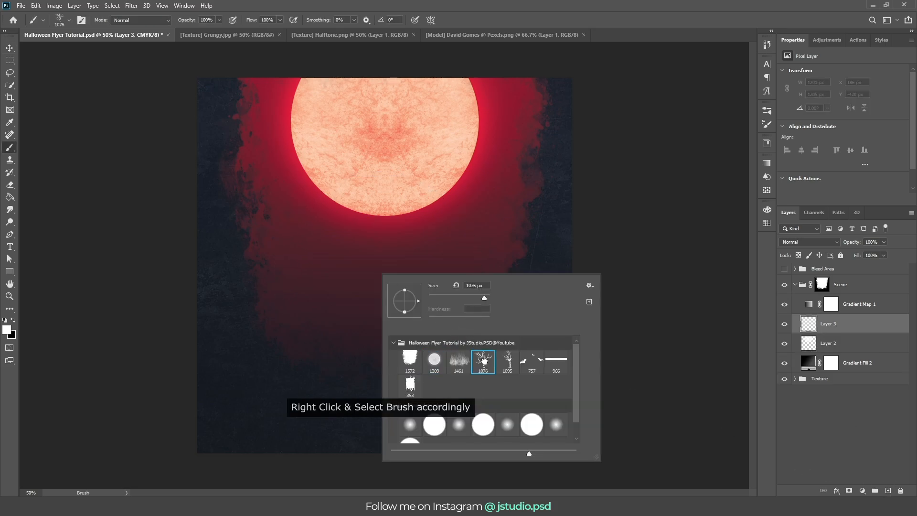
key("Return")
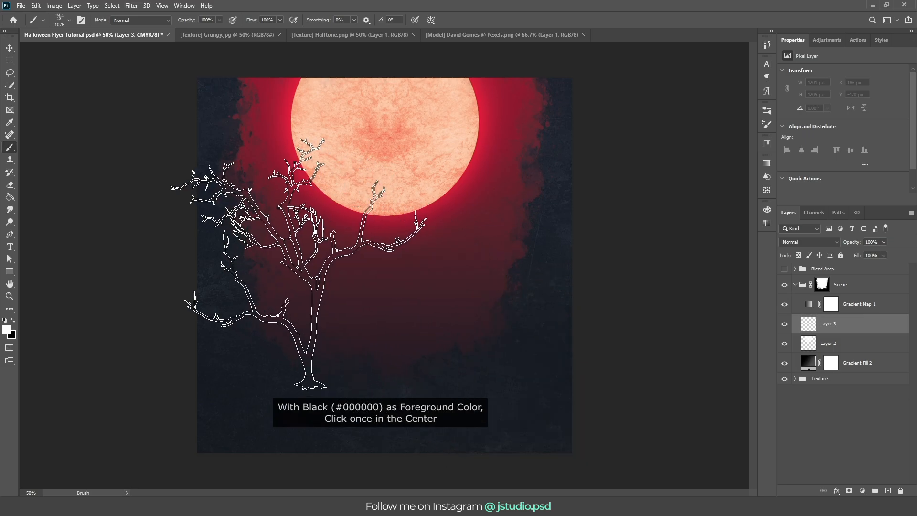
key("x")
left_click(365, 250)
key("v")
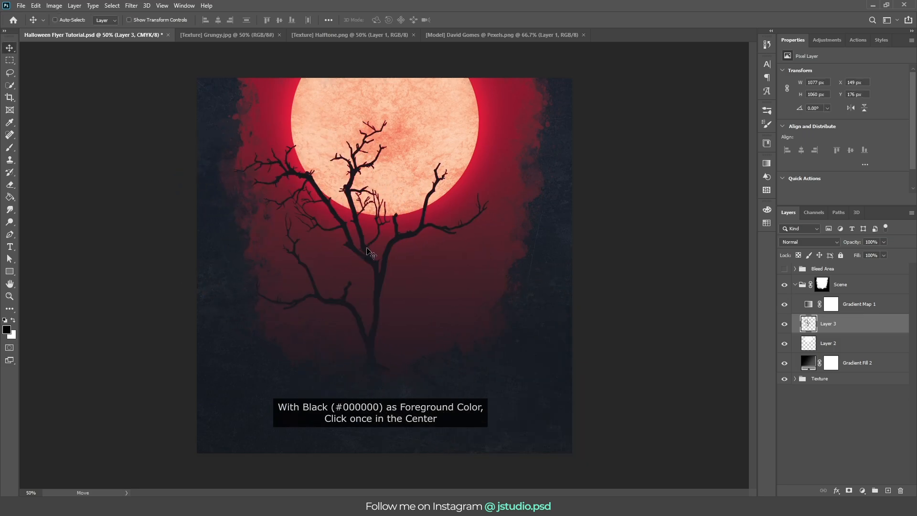
mouse_move(365, 250)
left_mouse_down()
mouse_move(311, 224)
mouse_move(288, 241)
mouse_move(258, 220)
mouse_move(261, 244)
left_mouse_up()
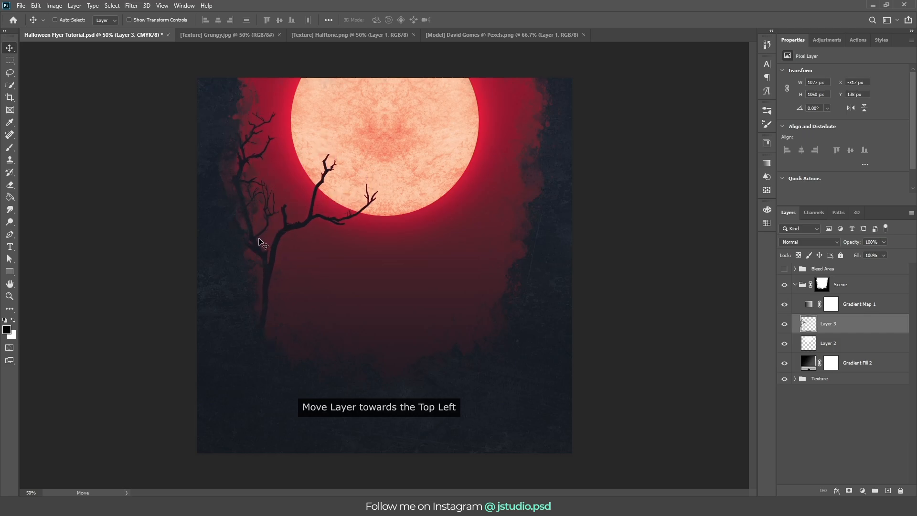
- On a new layer above the first tree, stamp the 1095 px bare-tree brush in black and move it to about X 843 px, Y 138 px
left_click(888, 492)
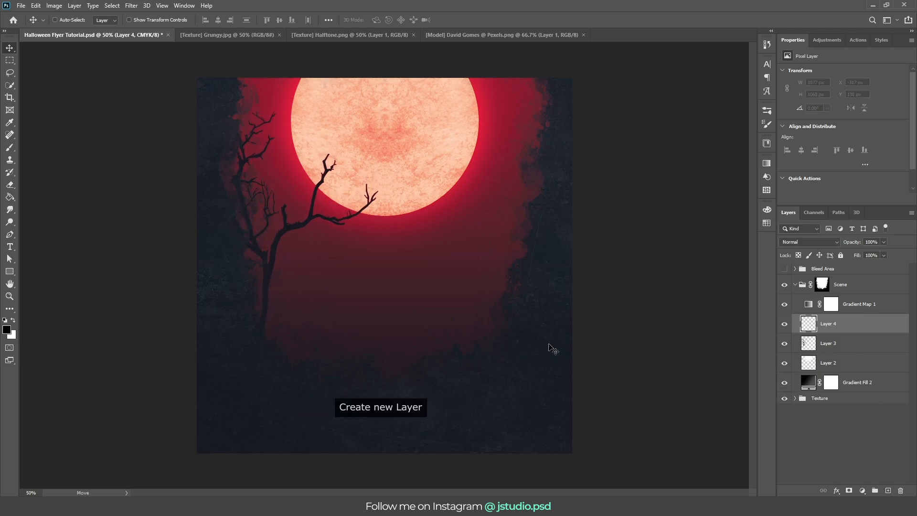
key("b")
right_click(410, 237)
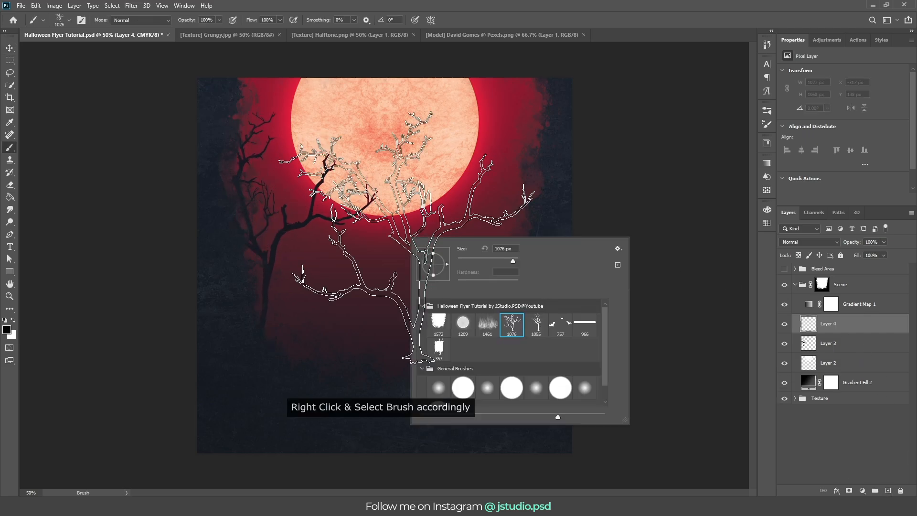
left_click(537, 326)
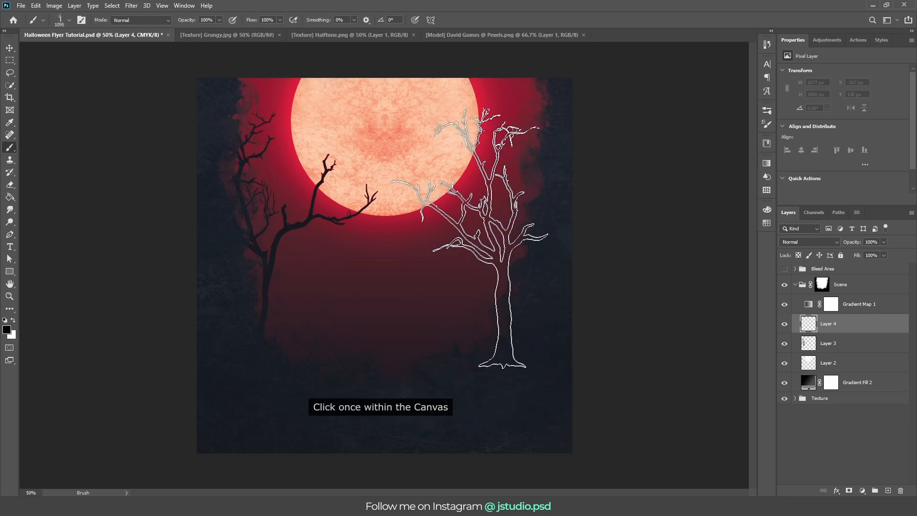
left_click(469, 238)
key("v")
left_click_drag(485, 254, 505, 262)
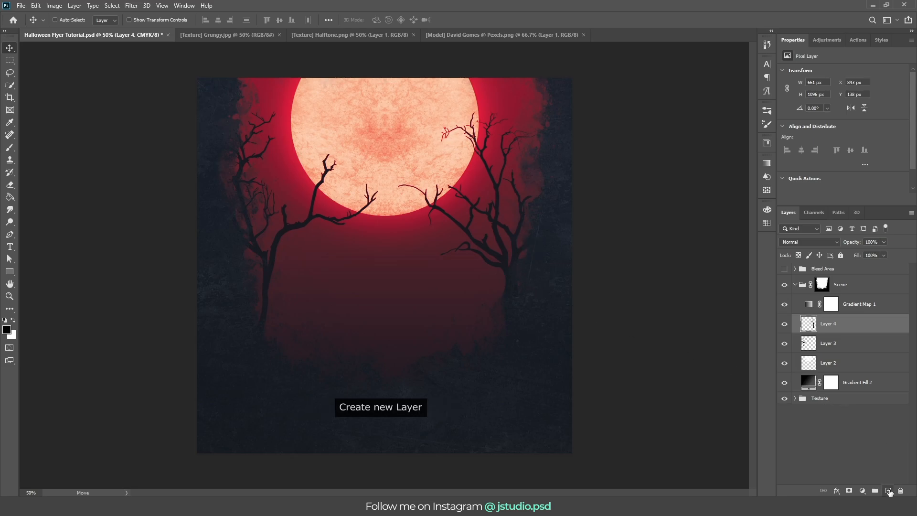
- Create a new layer above the second tree and select the 1461 px fog brush for painting
left_click(888, 490)
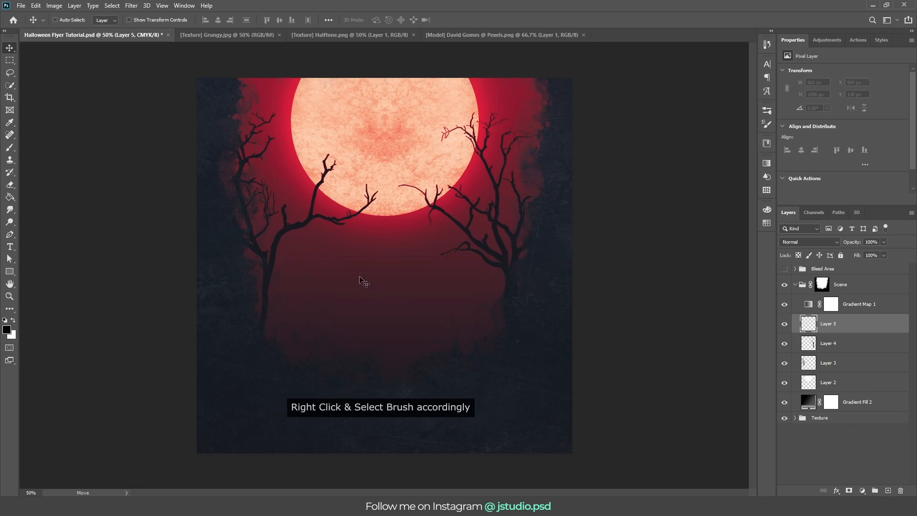
key("b")
right_click(363, 262)
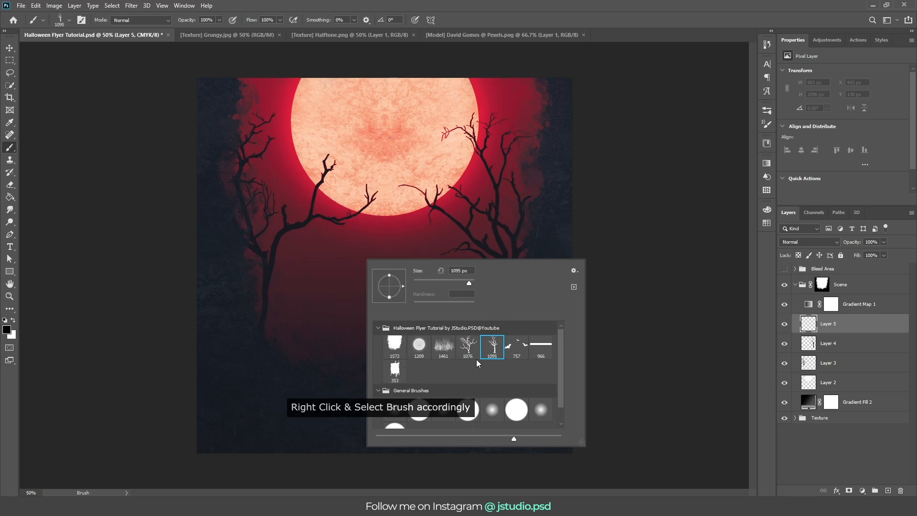
left_click(444, 346)
key("Return")
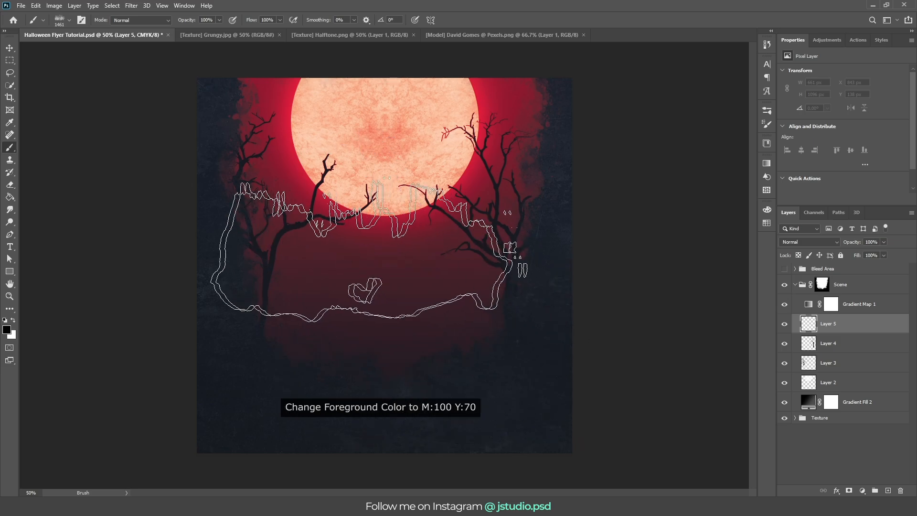
- Set the foreground colour to C 0, M 100, Y 70, K 0
left_click(7, 330)
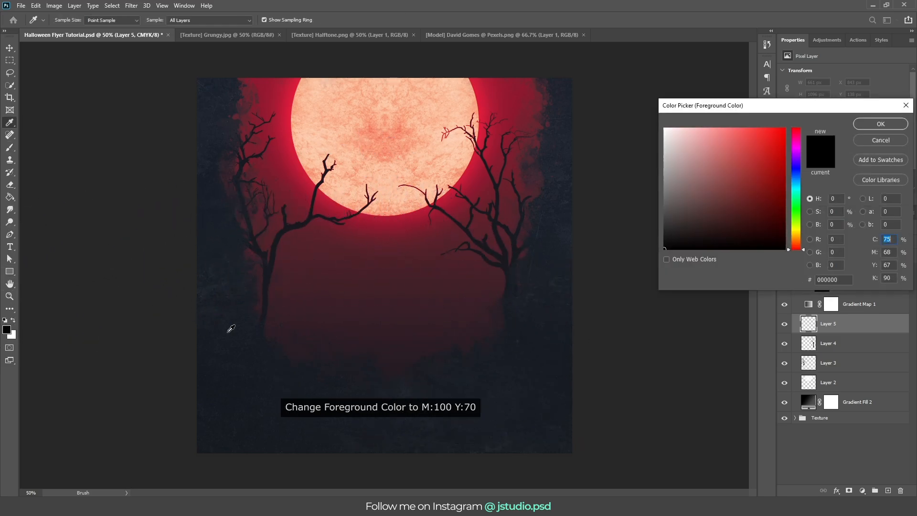
left_click_drag(737, 108, 448, 193)
type("0")
key("Tab")
type("100")
key("Tab")
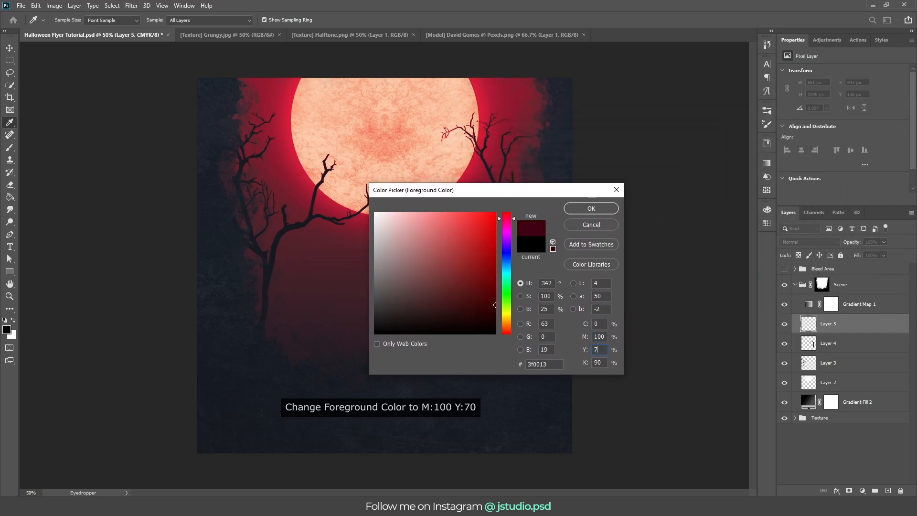
type("70")
key("Tab")
type("0")
key("Return")
- Enlarge the fog brush to about 2197 px and stamp it once in red near the centre of the scene
key("b")
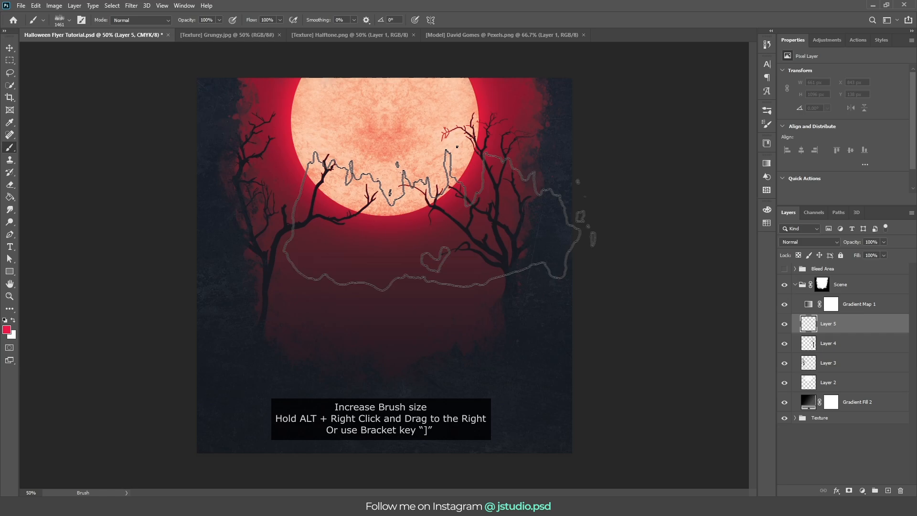
mouse_move(365, 194)
left_mouse_down()
mouse_move(389, 194)
mouse_move(393, 183)
mouse_move(400, 230)
left_mouse_up()
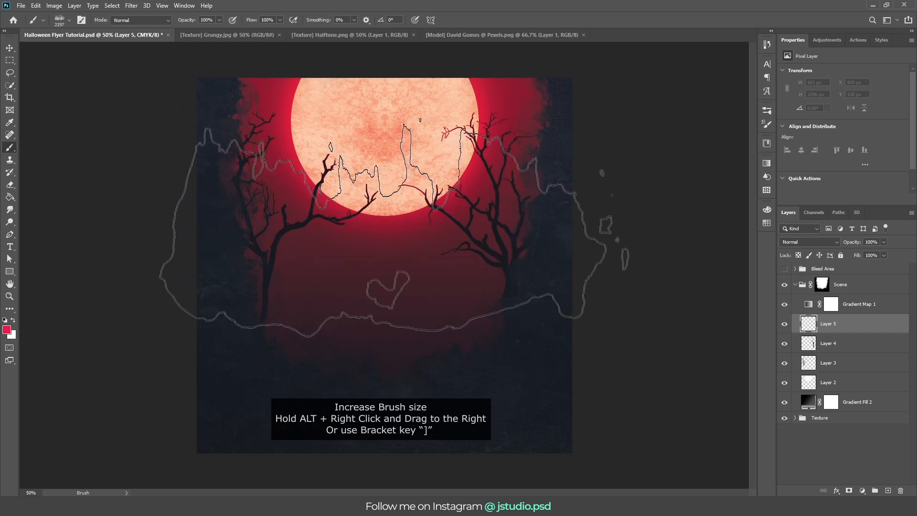
left_click(394, 230)
key("v")
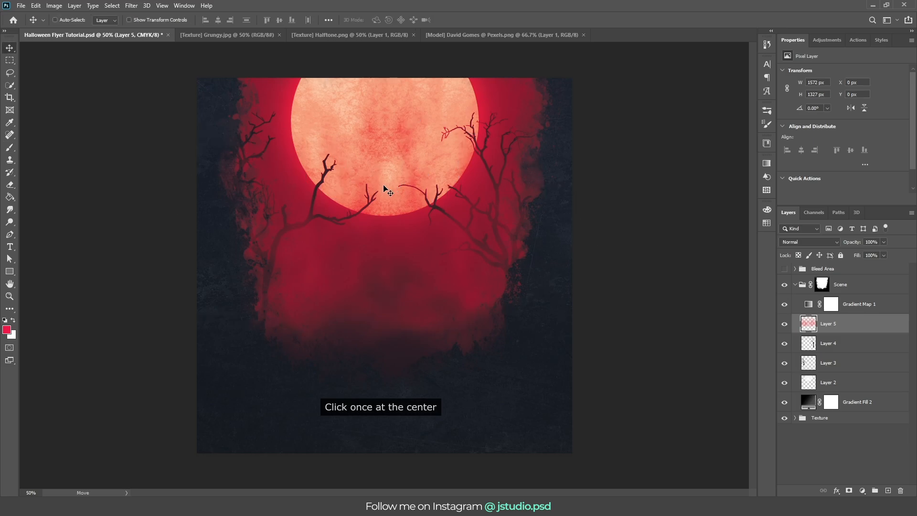
- In the fog layer's Blend If settings, split the Underlying Layer black slider to 22 / 60
double_click(855, 326)
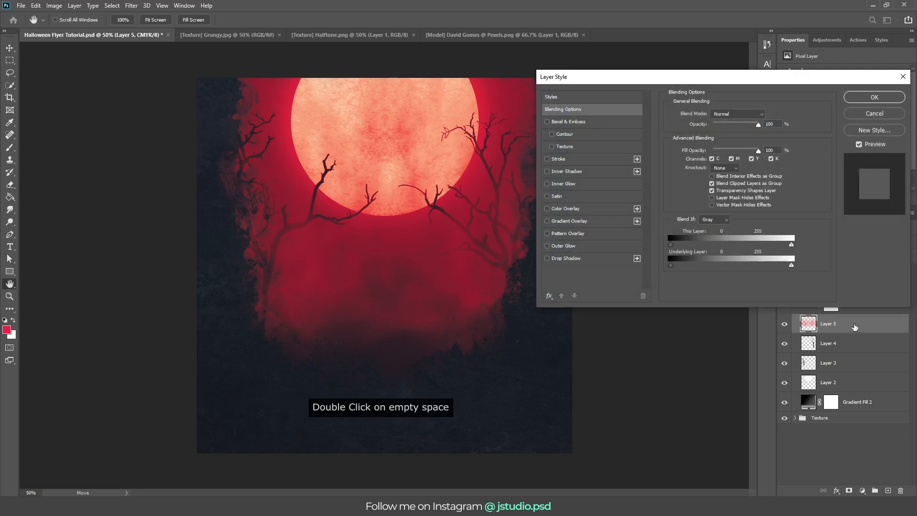
left_click_drag(674, 269, 697, 269)
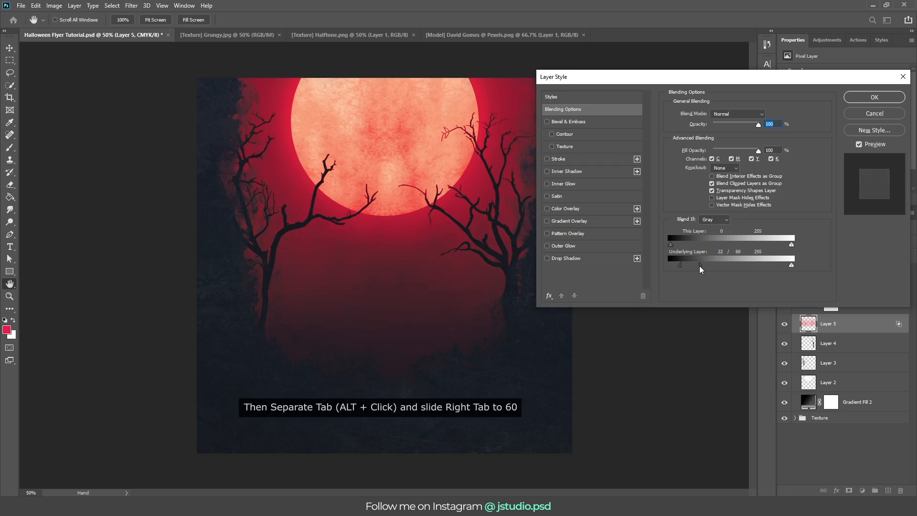
left_click(861, 101)
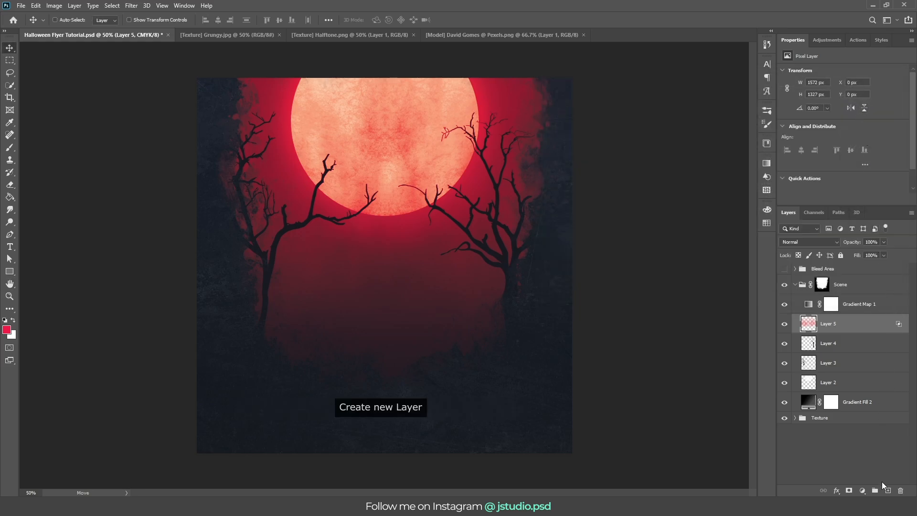
- Create a new layer above the red fog and select the 757 px bats brush
left_click(888, 491)
key("b")
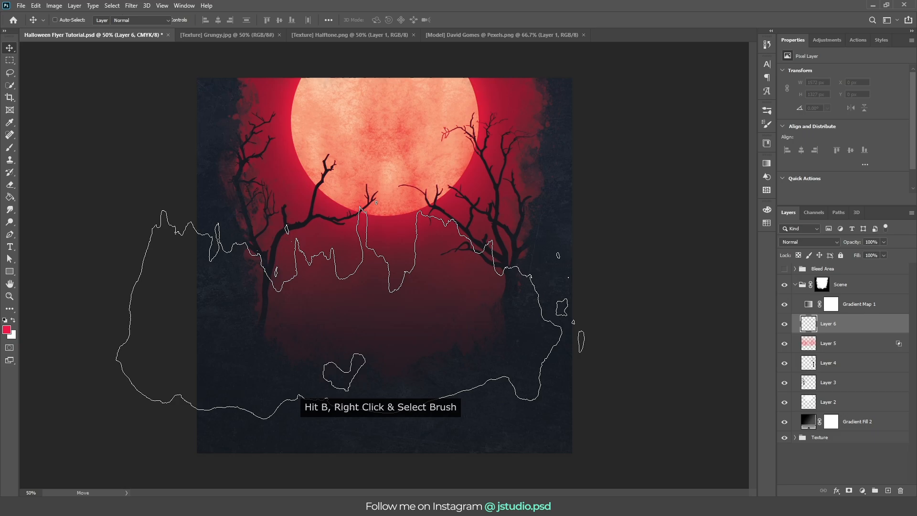
right_click(344, 270)
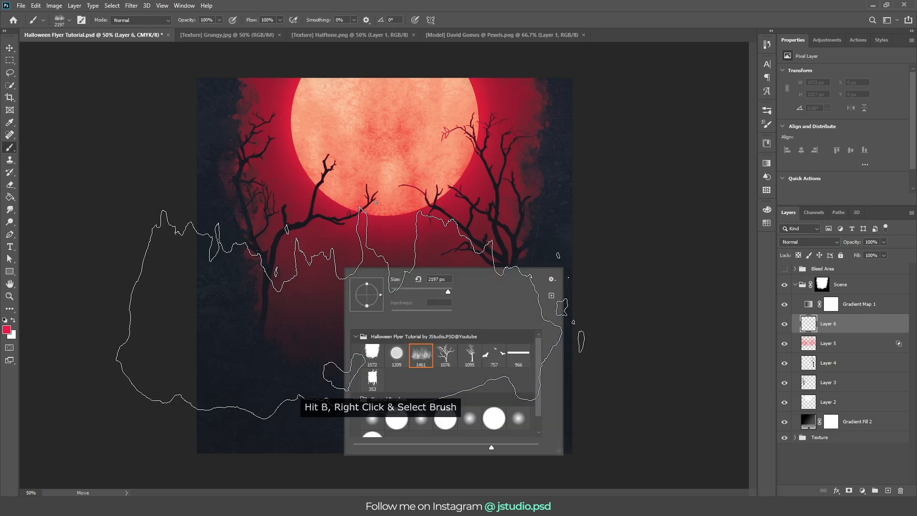
left_click(496, 354)
key("Return")
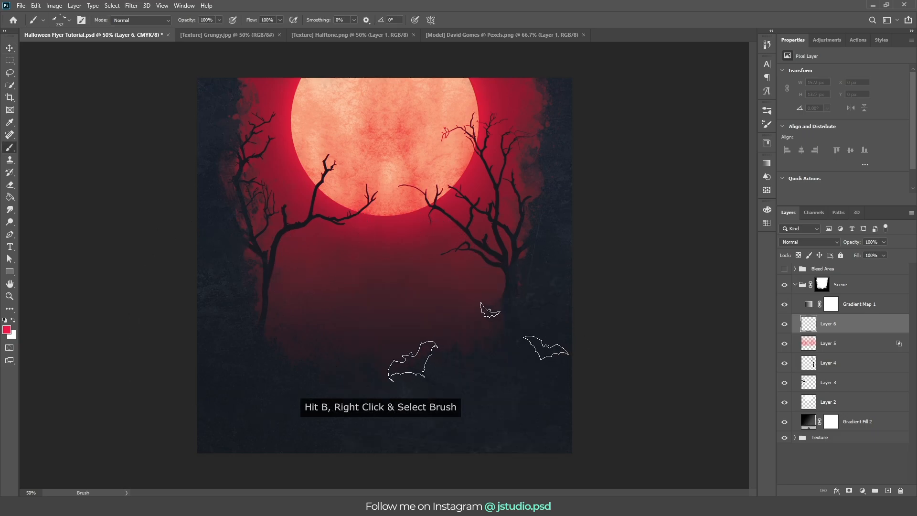
- Set the foreground colour to black #000000 and stamp the bats once over the moon, at about X 355 px, Y 85 px
left_click(13, 321)
left_click(7, 330)
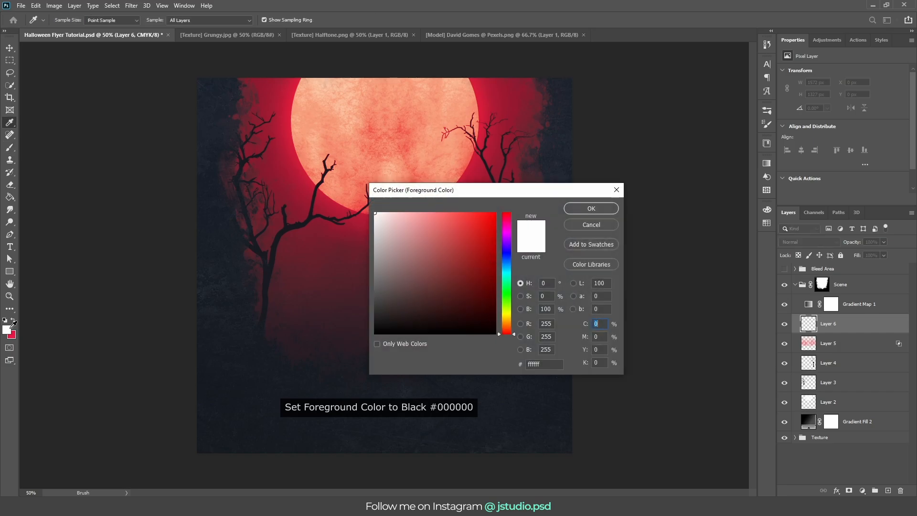
double_click(541, 365)
type("00")
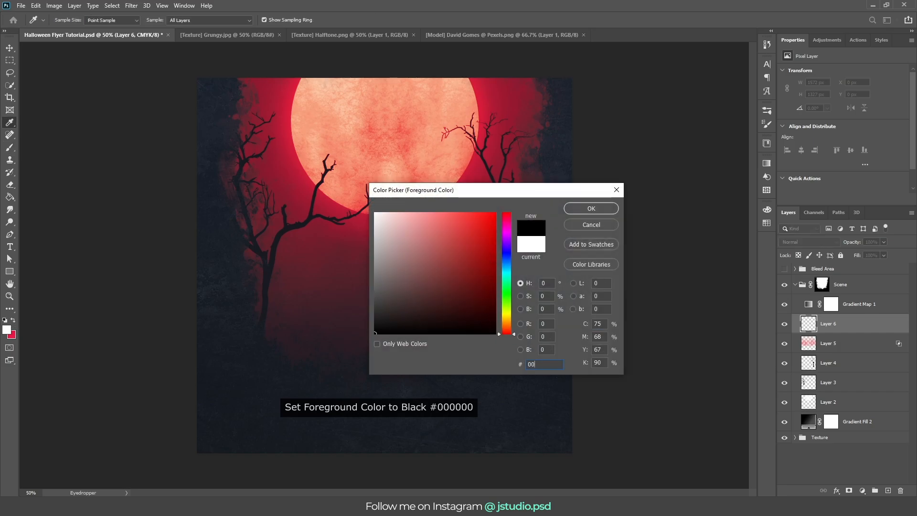
type("0000")
key("Return")
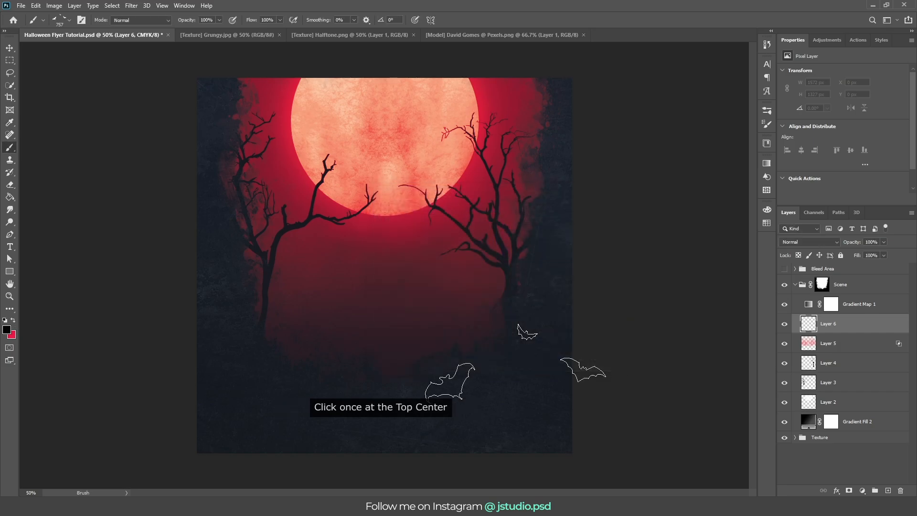
left_click(373, 141)
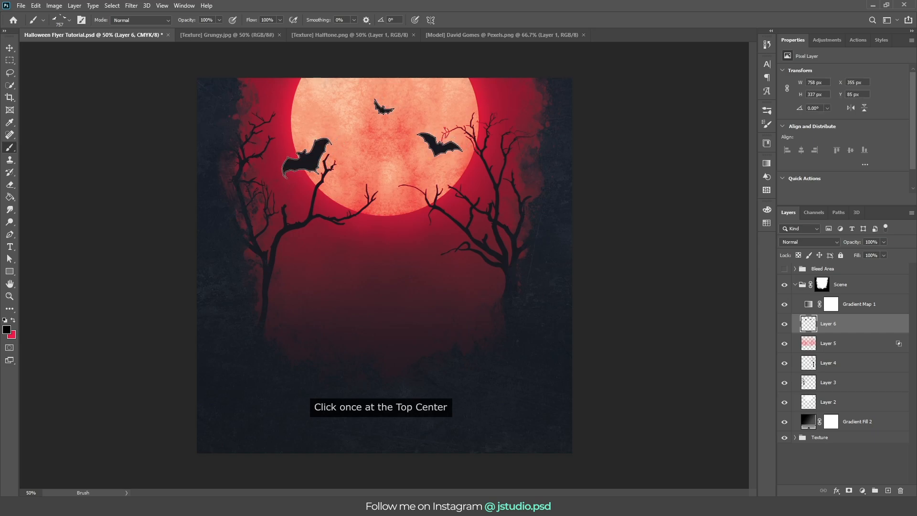
- Collapse the Scene group and copy the halftone texture from its own document into the flyer, above the Scene group
left_click(795, 285)
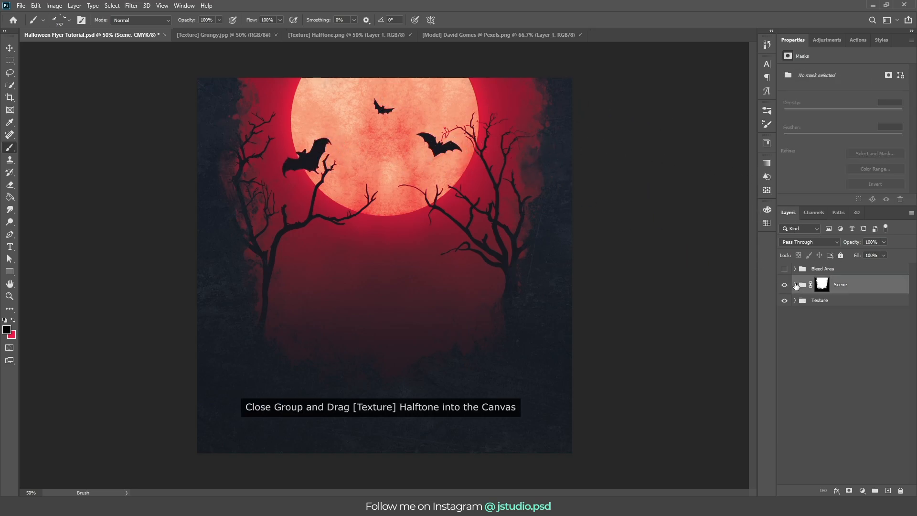
key("v")
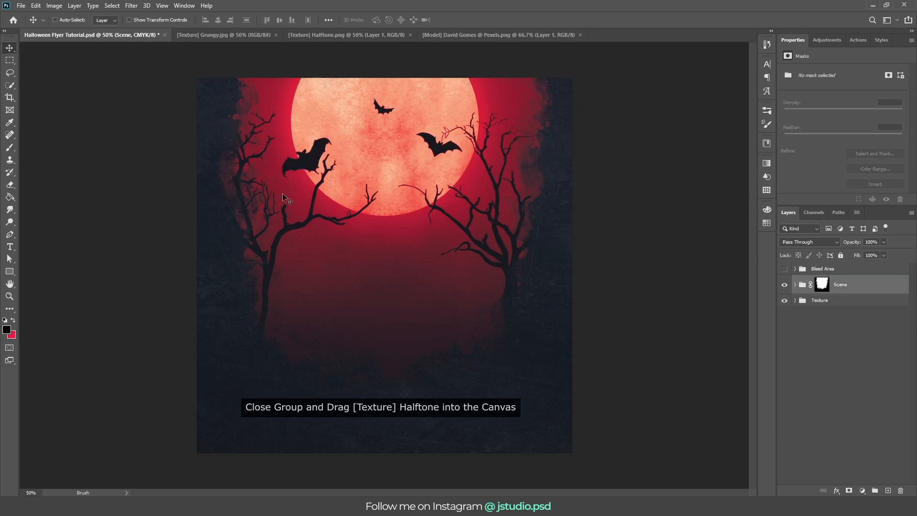
left_click(319, 36)
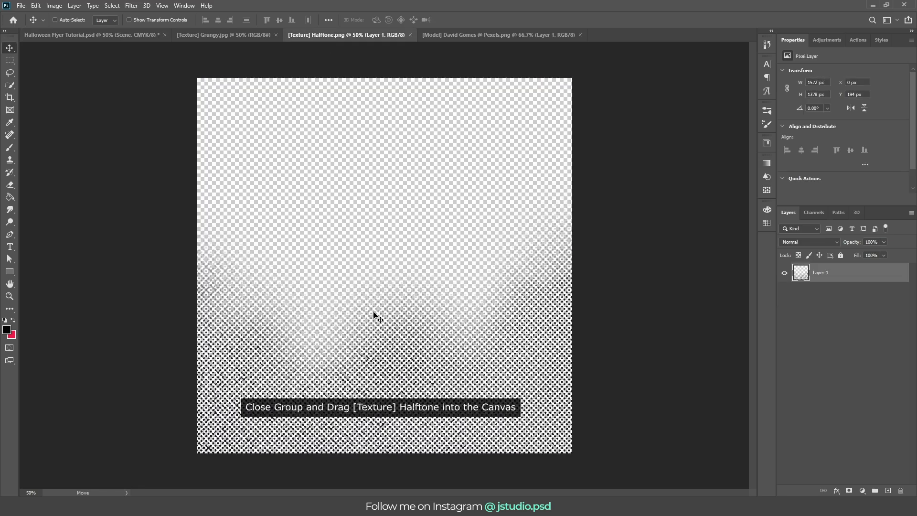
left_click_drag(353, 275, 405, 227)
- Align the halftone layer to the canvas's horizontal centre and bottom edge, and clear the selection
key("ctrl+a")
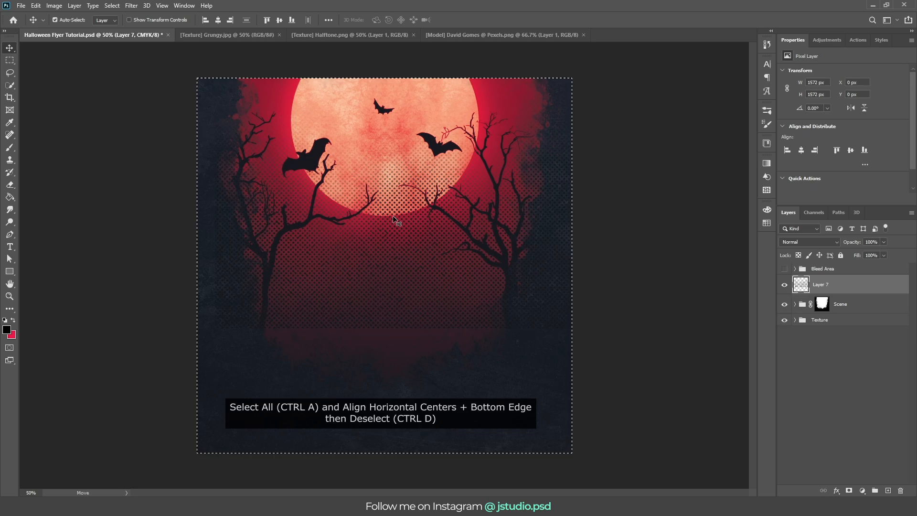
left_click(231, 21)
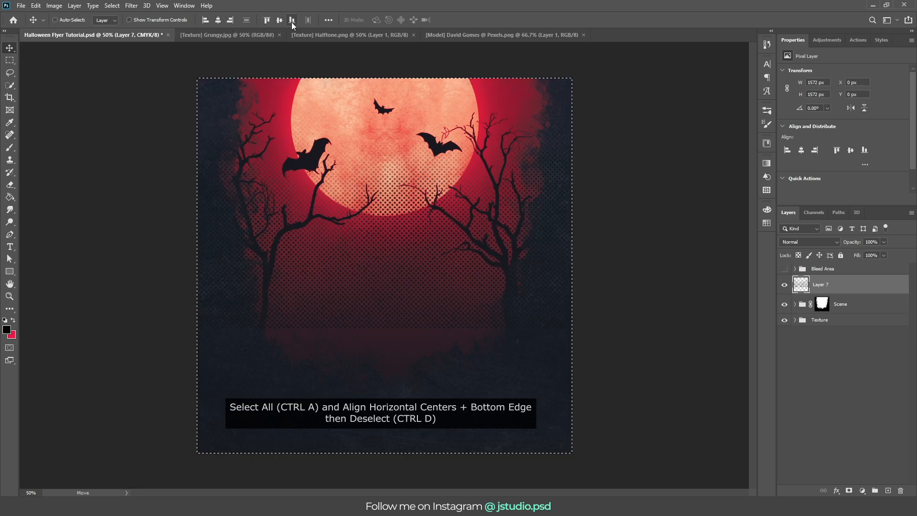
left_click(292, 21)
key("ctrl+d")
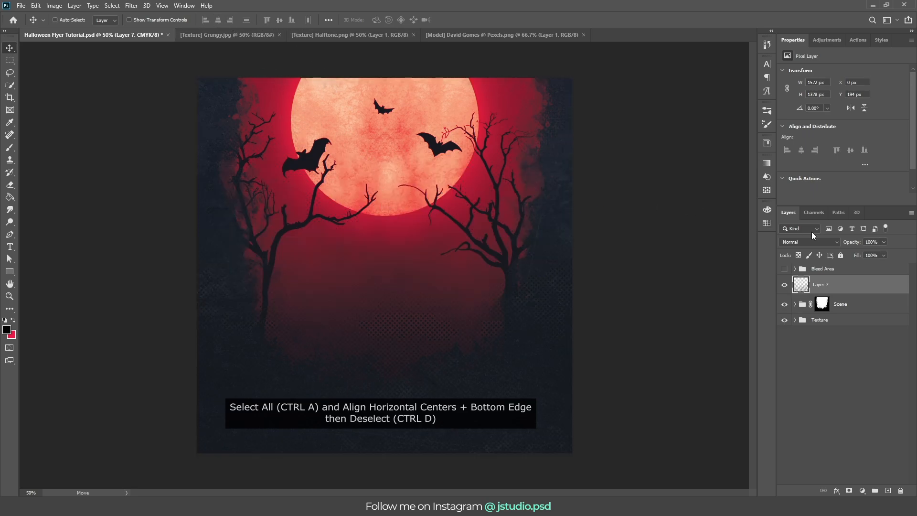
- Group the halftone layer with the Scene and Texture groups and name the new group Background
left_click(845, 323, "shift")
key("ctrl+g")
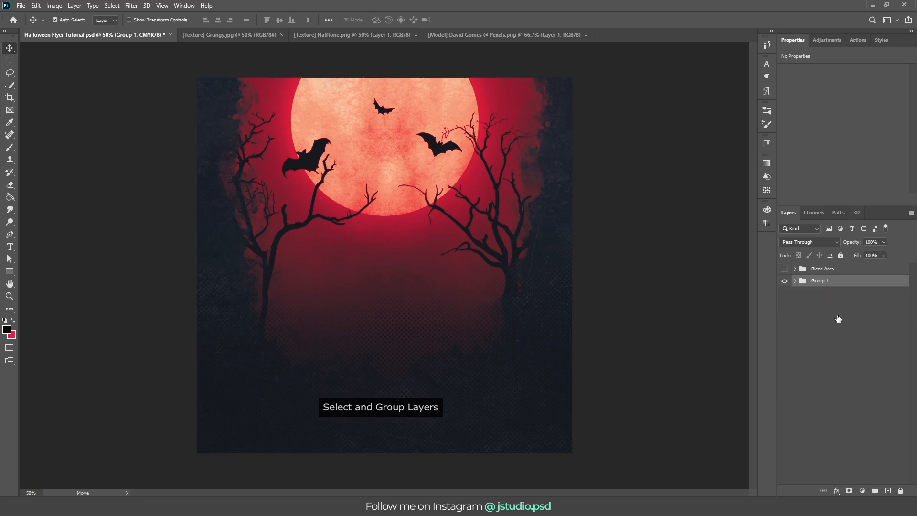
double_click(820, 280)
type("Background")
key("Return")
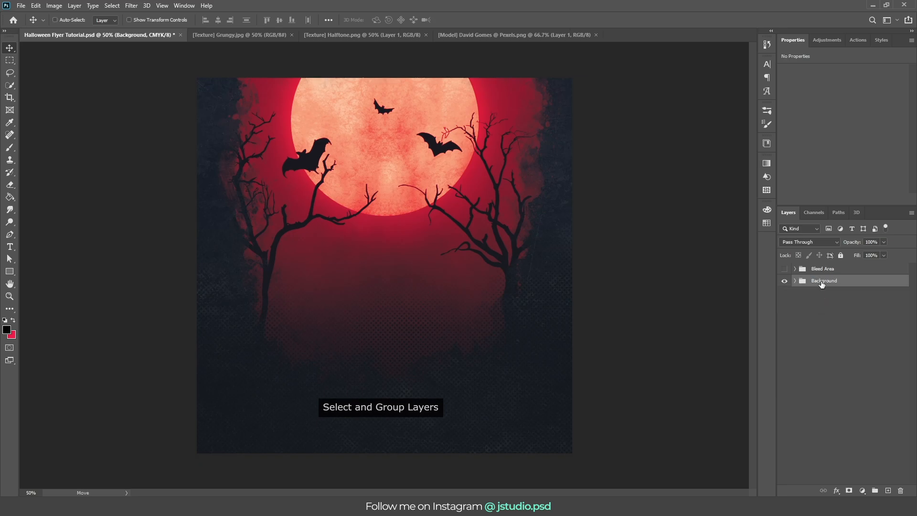
- Copy the hooded model into the flyer above the Background group and position it horizontally centred at about Y 227 px
left_click(511, 38)
left_click_drag(406, 168, 398, 233)
key("ctrl+a")
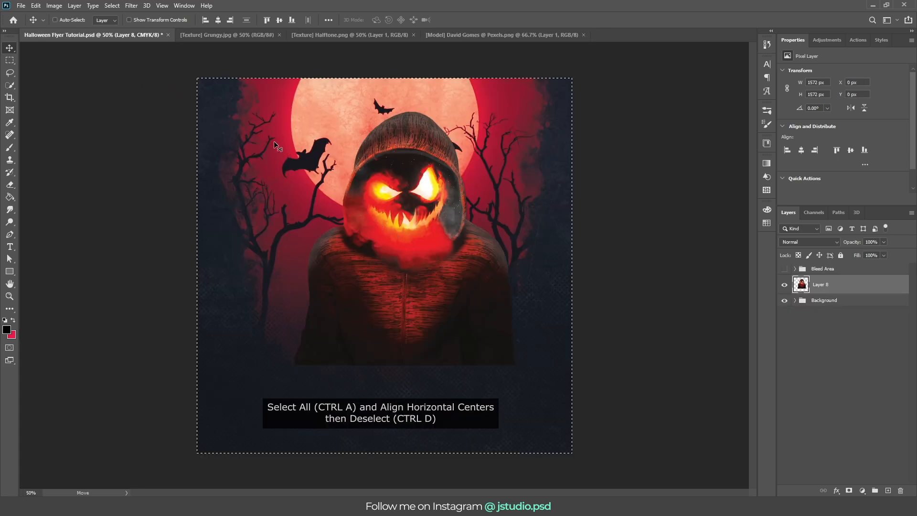
left_click(220, 20)
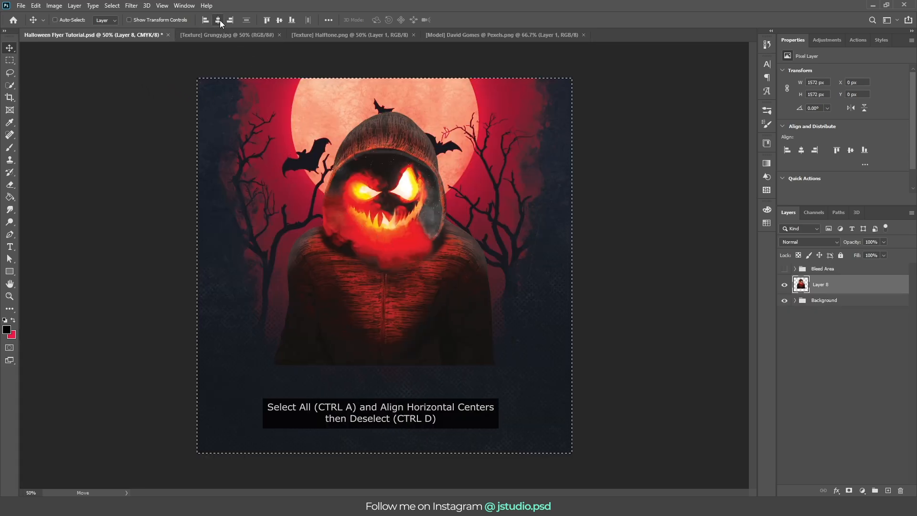
key("ctrl+d")
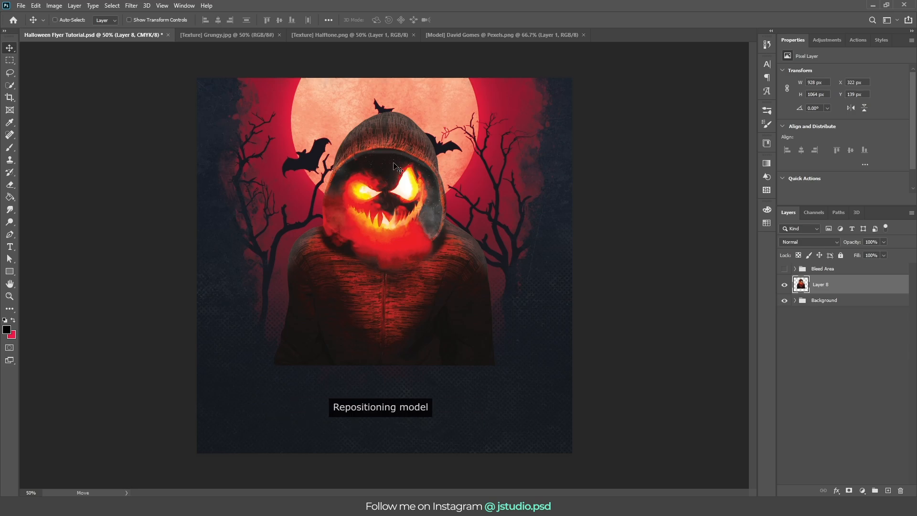
left_click_drag(394, 167, 392, 187)
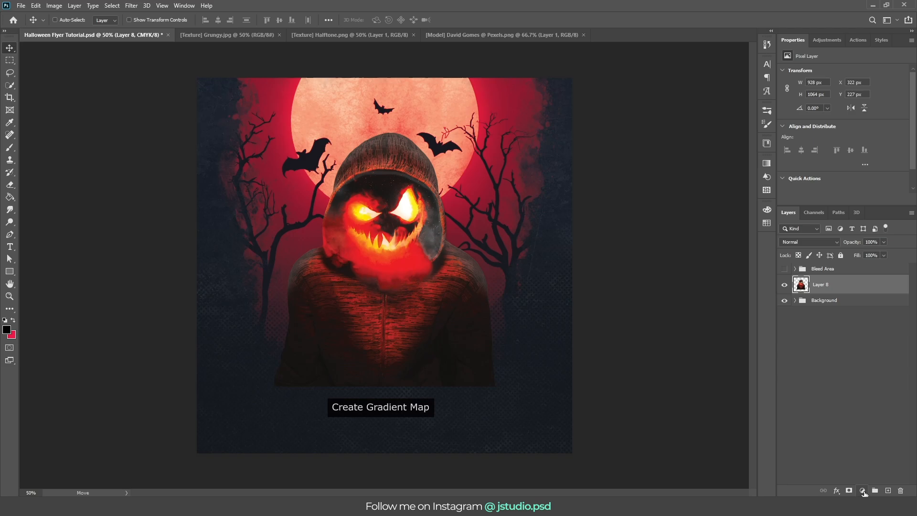
- Add a Gradient Map above the hooded model using the fourth Halloween Flyer Tutorial preset and clip it to the model layer
left_click(863, 491)
left_click(860, 488)
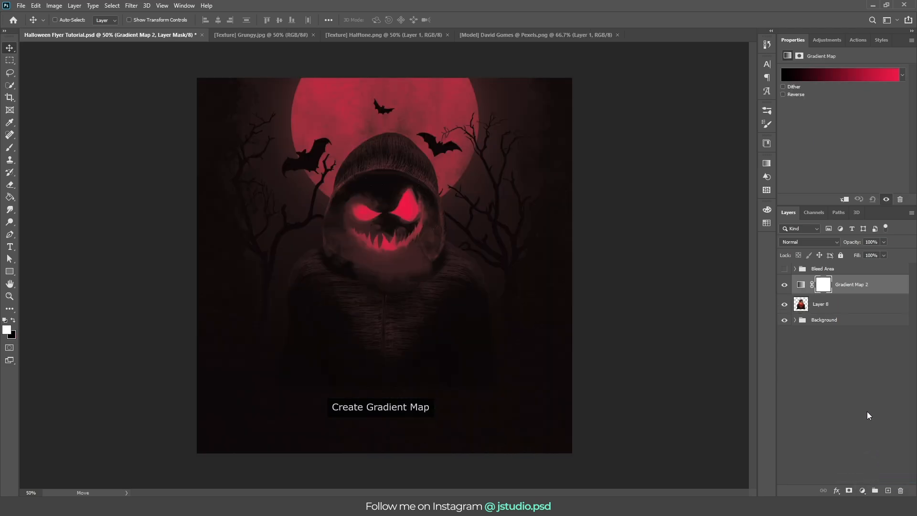
left_click(847, 79)
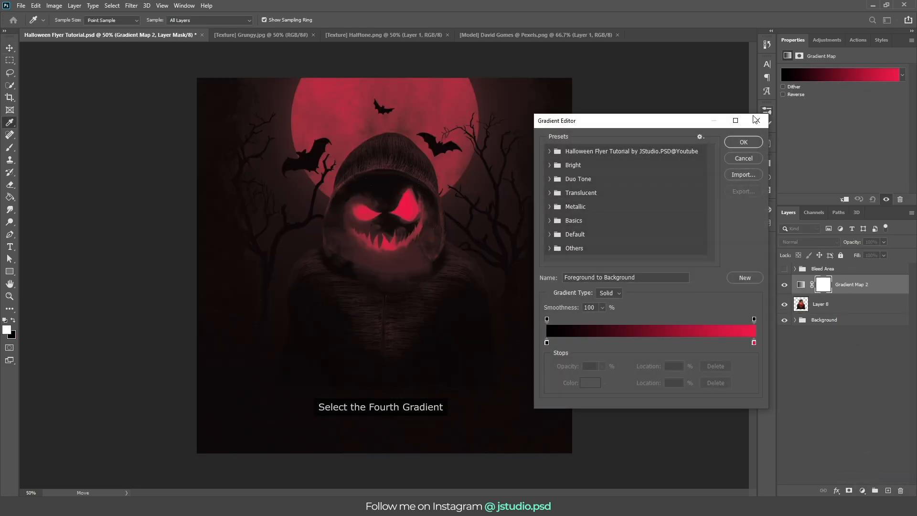
left_click(549, 152)
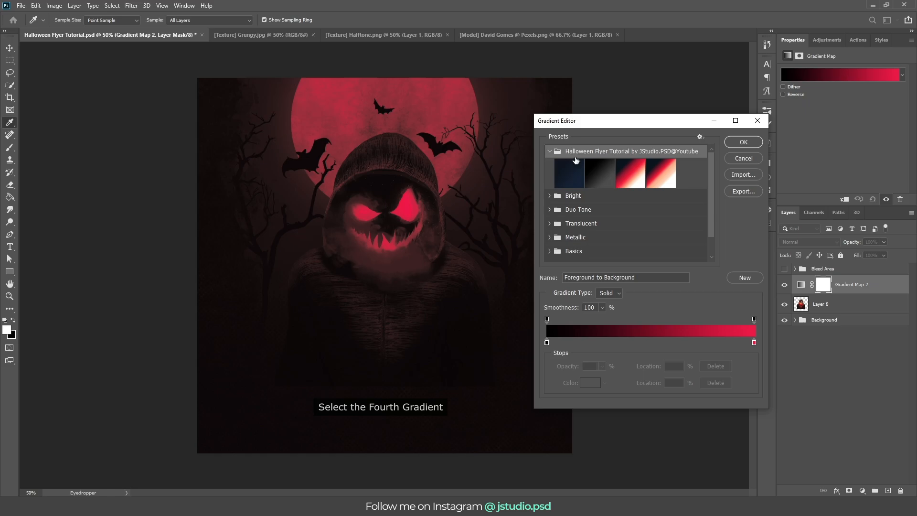
left_click(653, 177)
left_click(727, 144)
key("v")
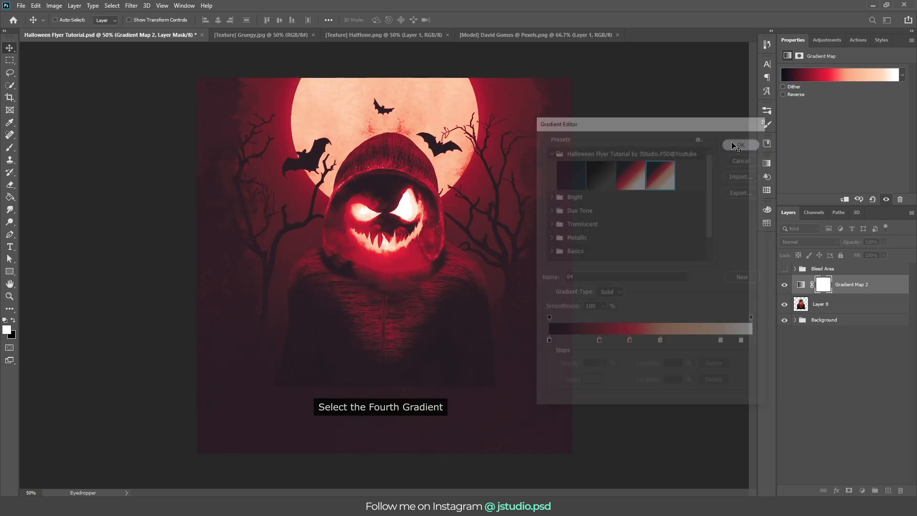
left_click(850, 292, "alt")
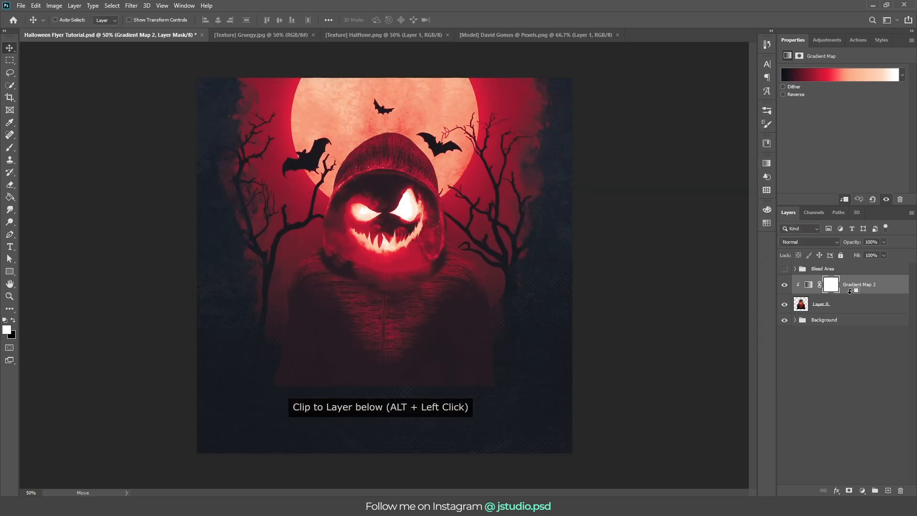
- Group the gradient map with the hooded model layer and name the group Model
left_click(847, 309, "shift")
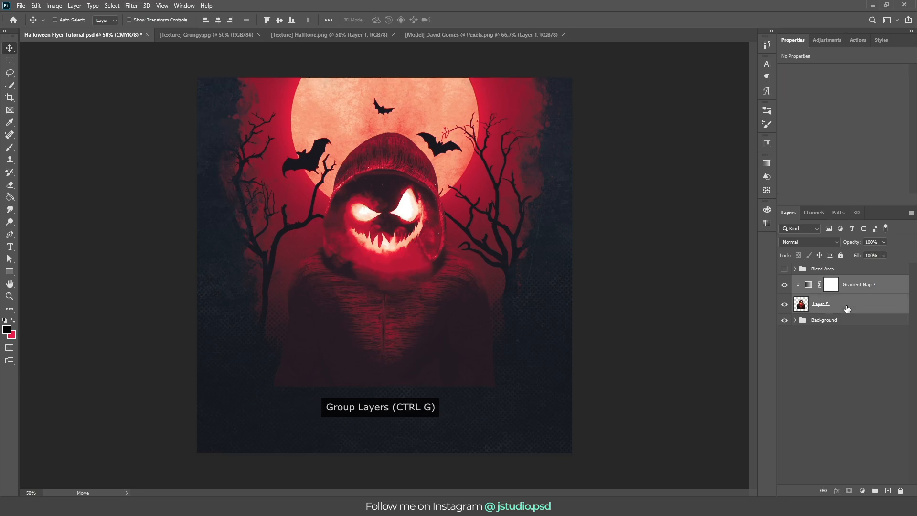
key("ctrl+g")
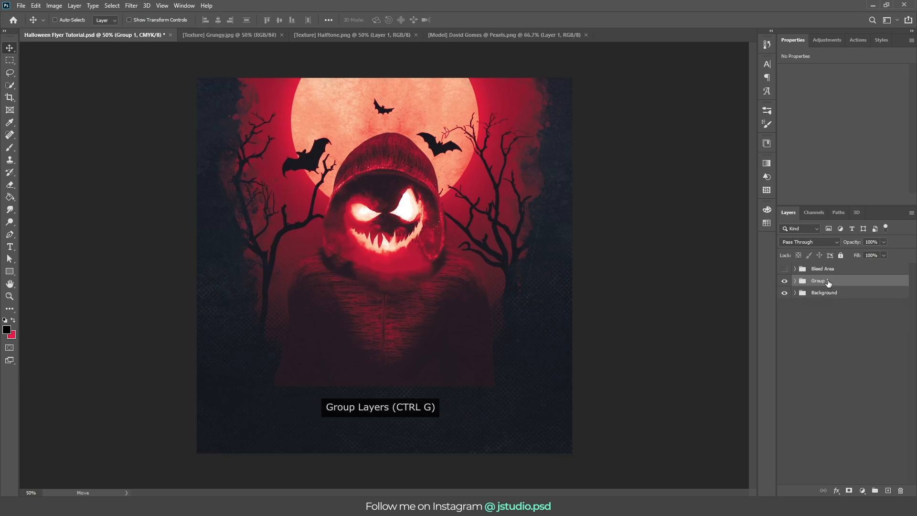
double_click(828, 282)
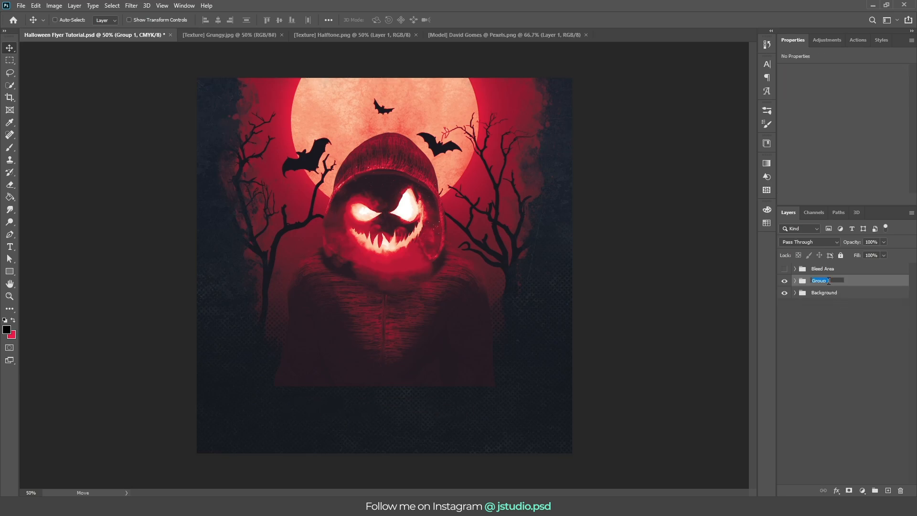
key("Return")
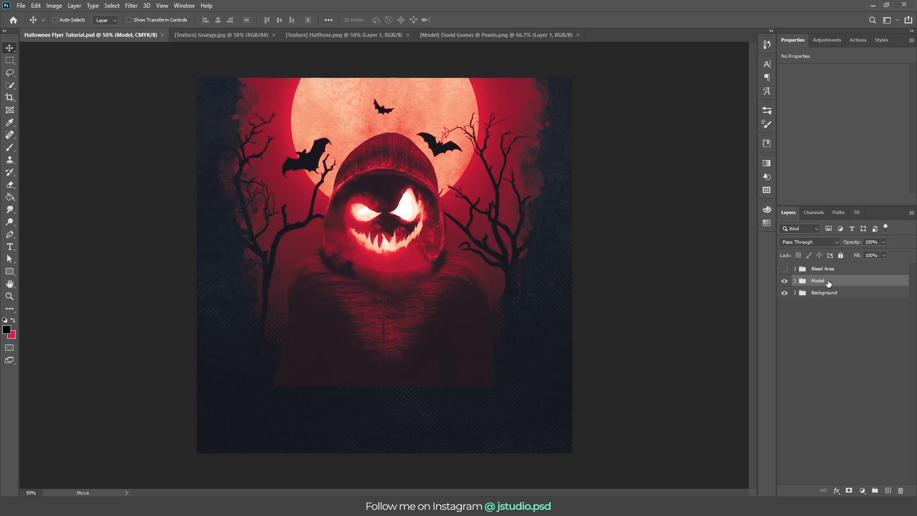
- Copy the Scene group's layer mask onto the Model group, expanding and collapsing the Background group
left_click(795, 293)
left_click(830, 329)
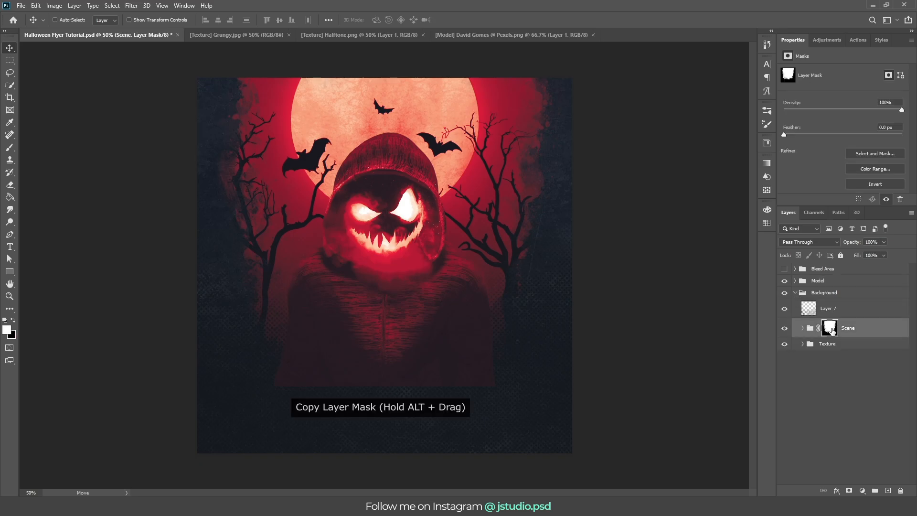
left_click_drag(832, 330, 837, 285)
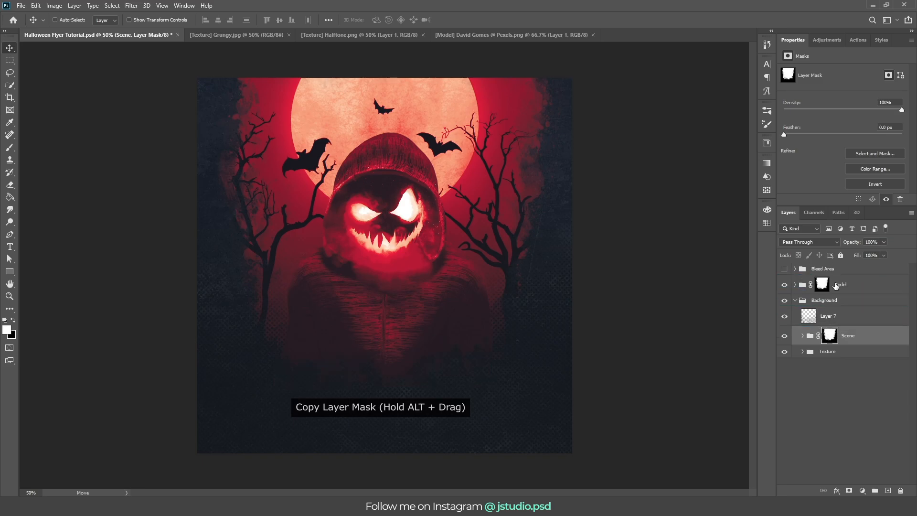
left_click(796, 301)
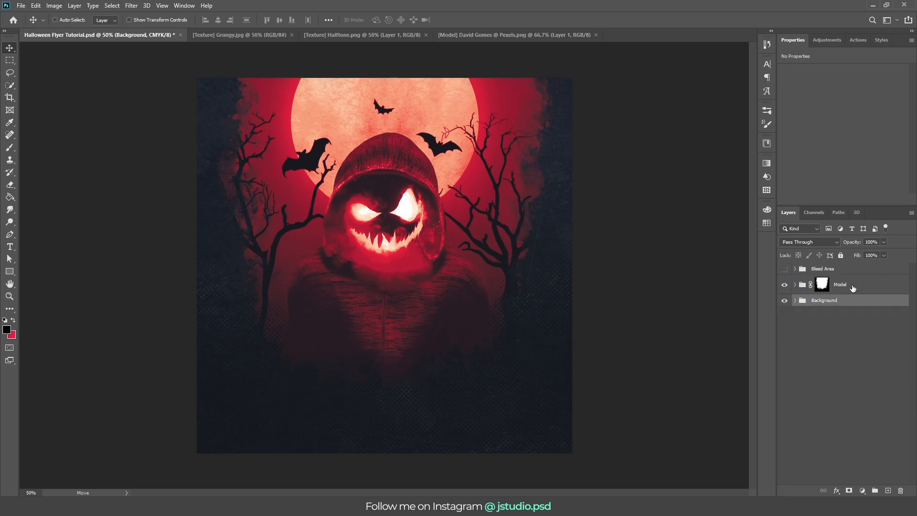
- Add the text "Hosted By" above the Model group in red Abuget Regular, 28 pt, and place it over the model's lower body
left_click(852, 288)
left_click(766, 64)
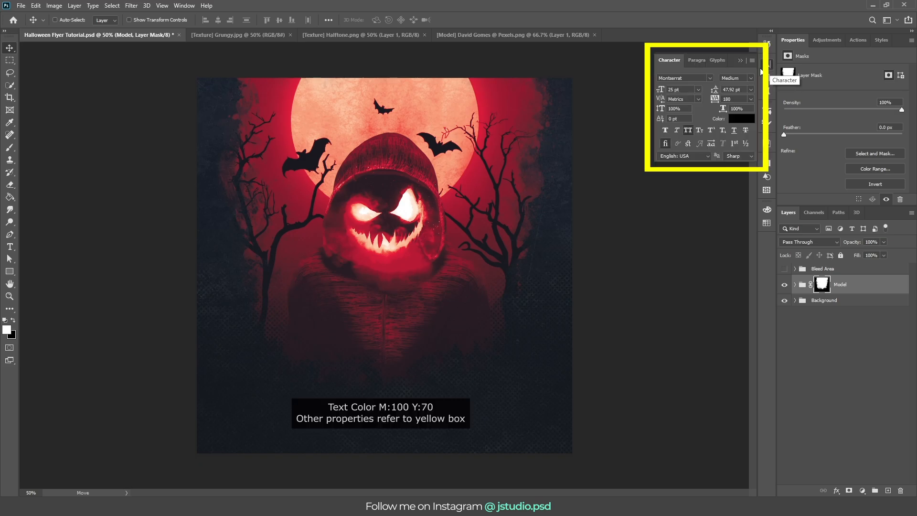
left_click(369, 306)
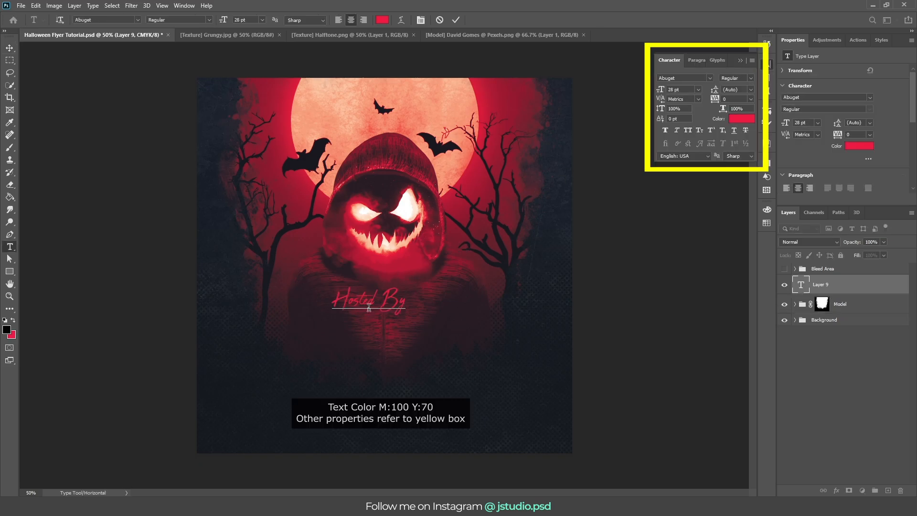
key("ctrl+Return")
key("v")
left_click_drag(384, 296, 396, 336)
- Stamp a red (M 100, Y 70) strip on a new layer below "Hosted By" with the 966 px brush, about 967 × 77 px
left_click(888, 490)
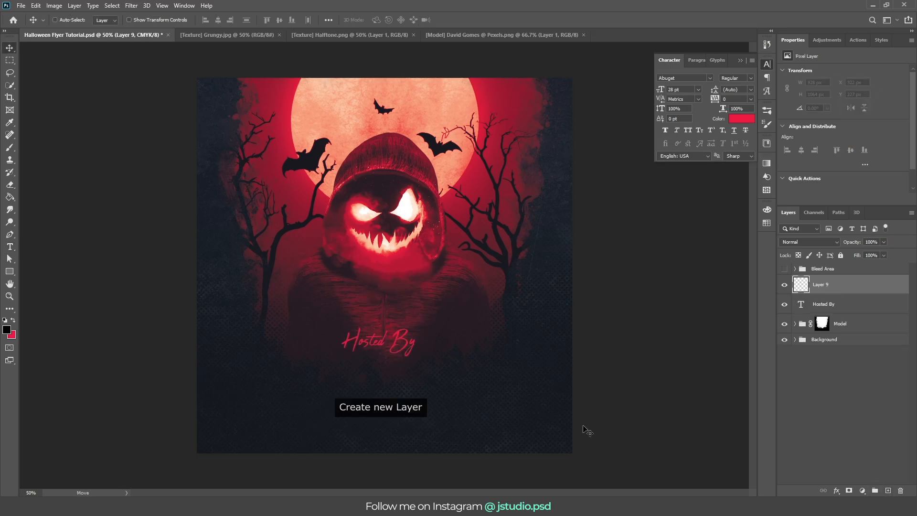
key("b")
right_click(432, 289)
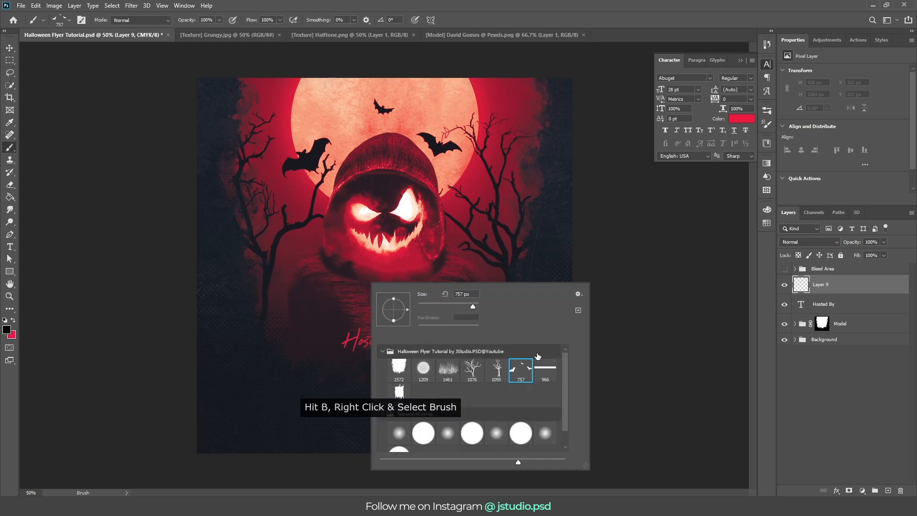
left_click(547, 371)
key("Return")
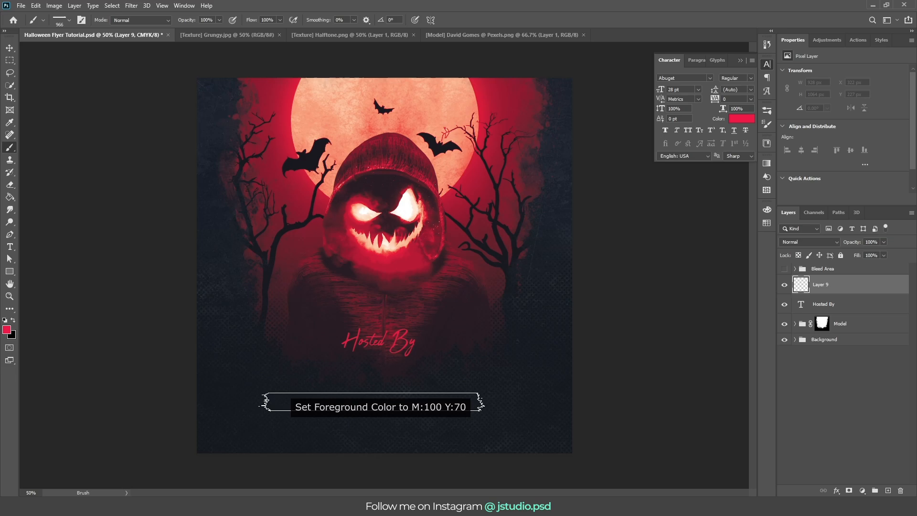
left_click(377, 374)
- Add the two hosts' names over the red strip in white all-caps Montserrat ExtraBold, 12 pt, with -50 tracking
key("t")
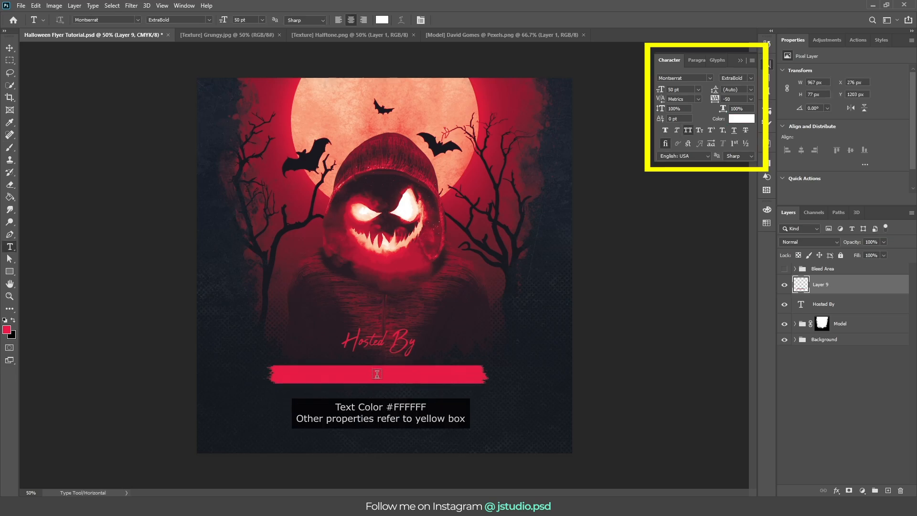
left_click(377, 375)
type("TRACY JONES & SETH ANDERS")
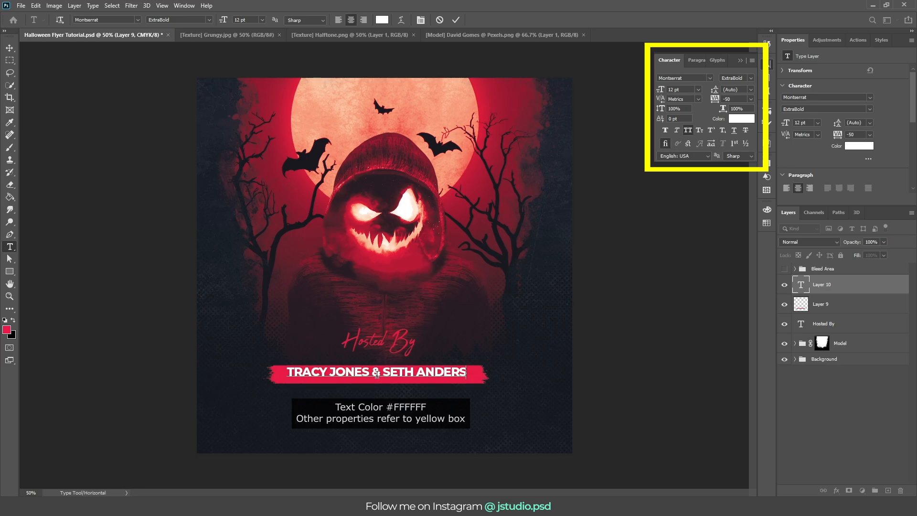
key("ctrl+Return")
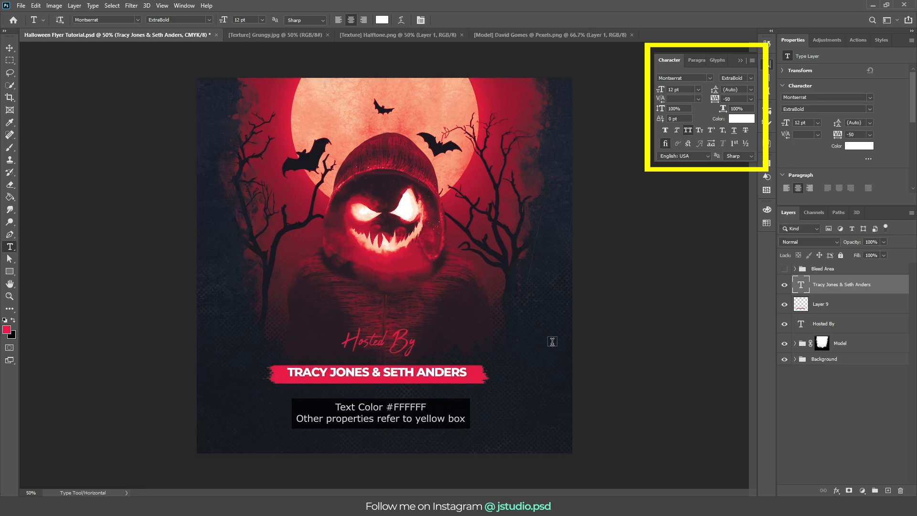
- Set the names layer's knockout to Shallow and lower its This Layer white blend limit so the letters hollow out
double_click(883, 288)
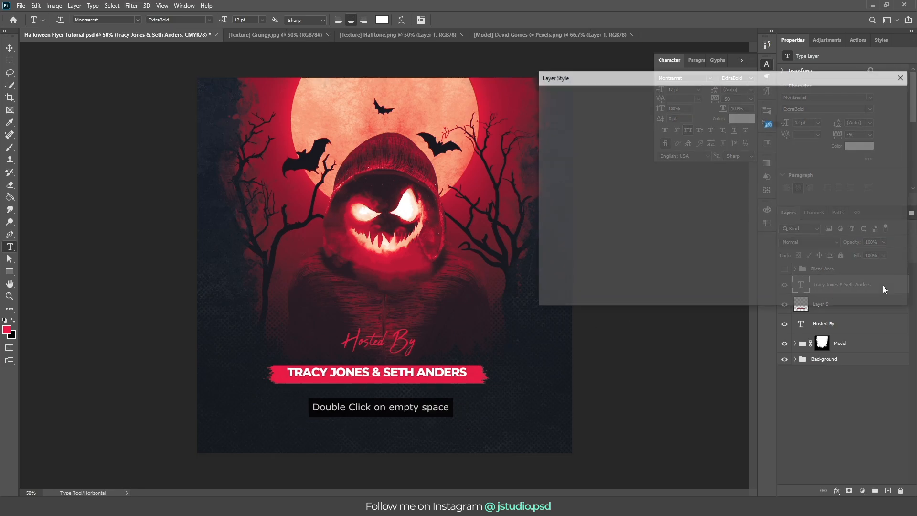
left_click(736, 168)
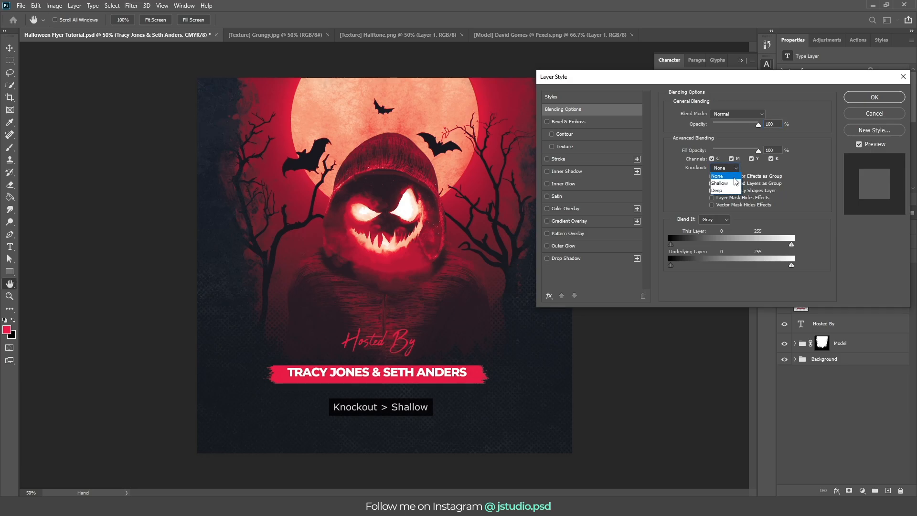
left_click(734, 175)
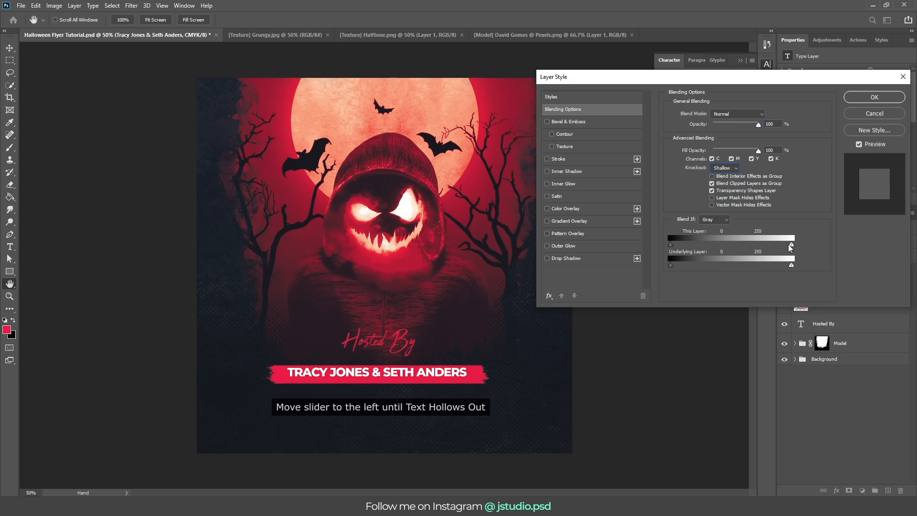
left_click_drag(791, 245, 782, 246)
left_click(861, 98)
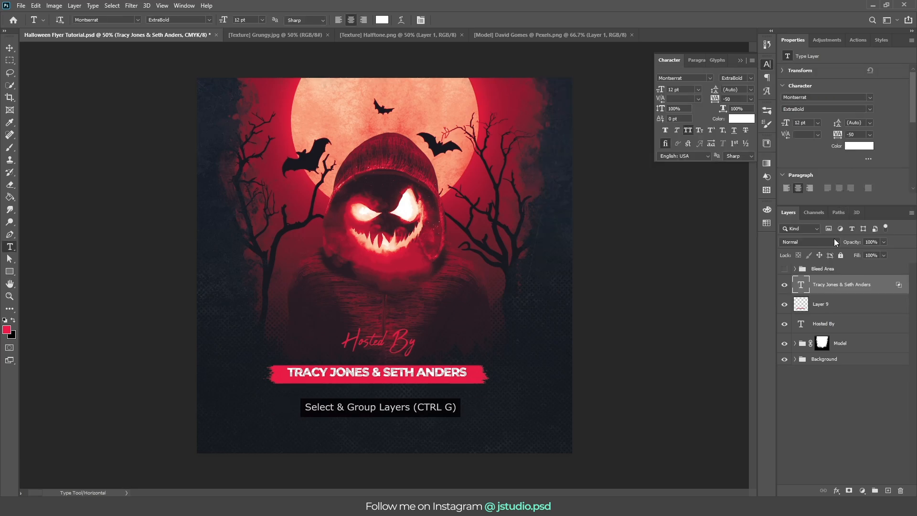
- Group the names, red strip and "Hosted By" layers and name the group Footer
left_click(842, 325, "shift")
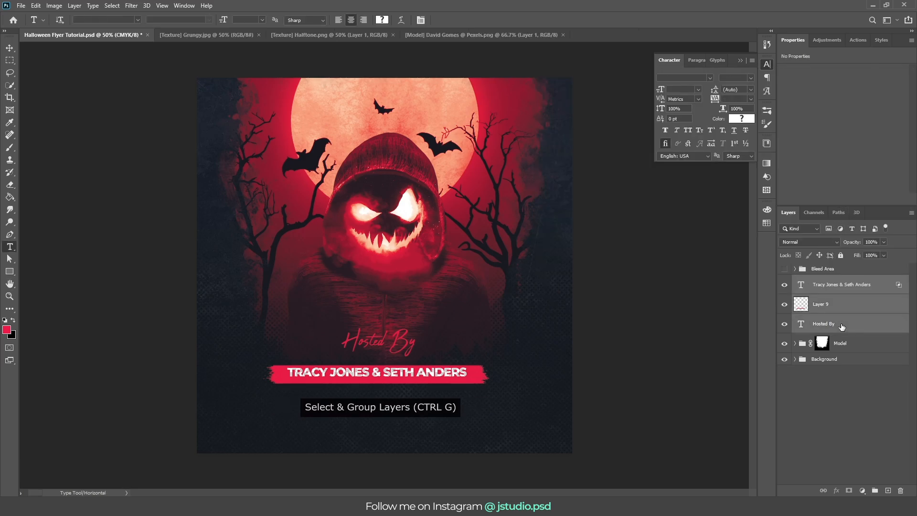
key("ctrl+g")
double_click(825, 285)
type("F")
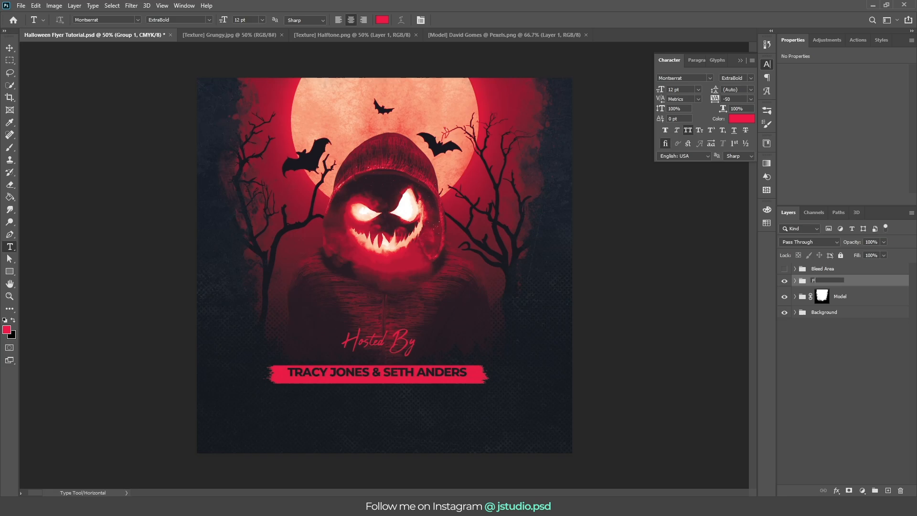
type("ooter")
key("Return")
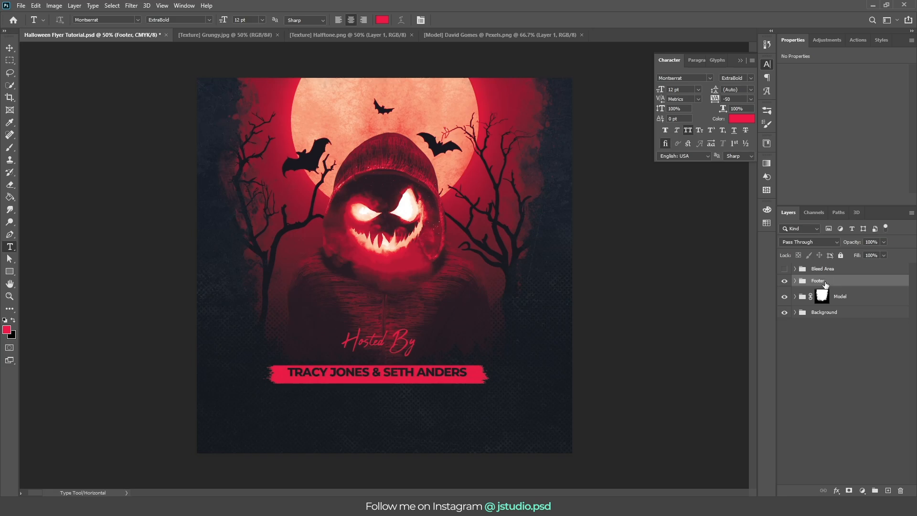
- Expand the Footer group and move the "Hosted By" layer above the names layer
left_click(795, 282)
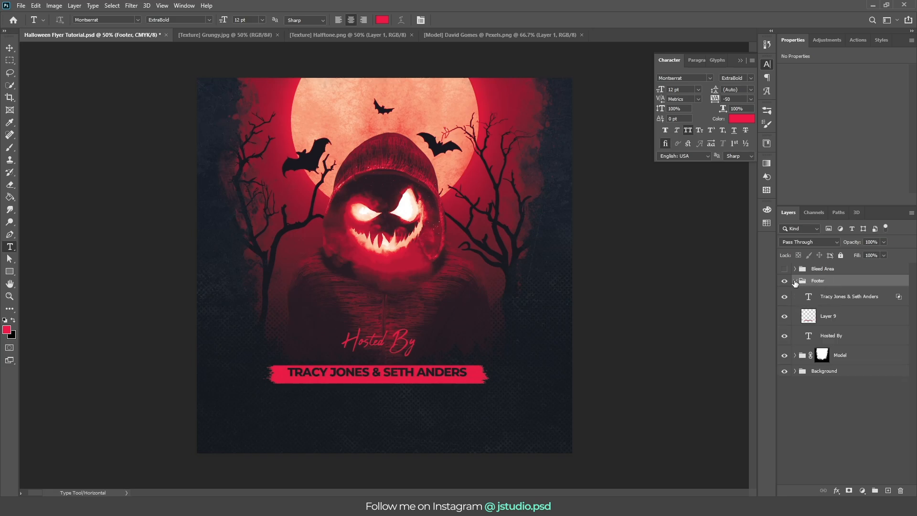
left_click(848, 337)
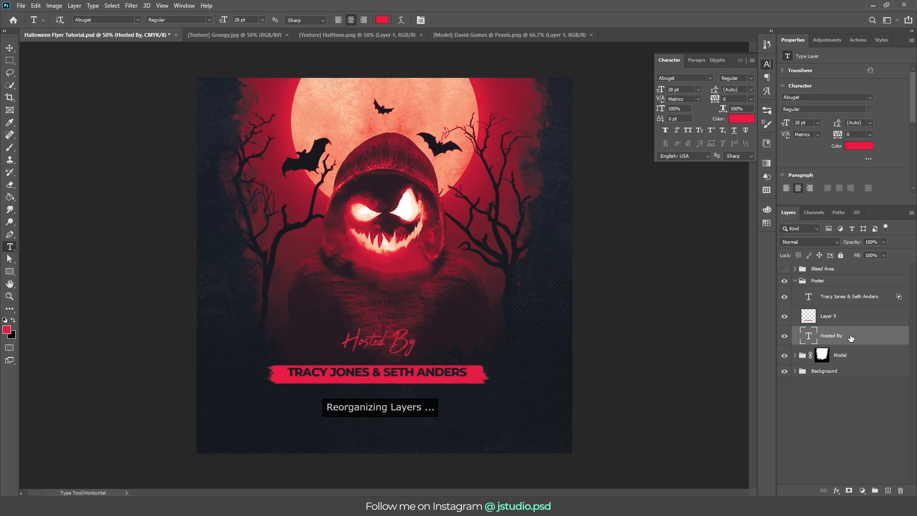
left_click_drag(850, 338, 853, 296)
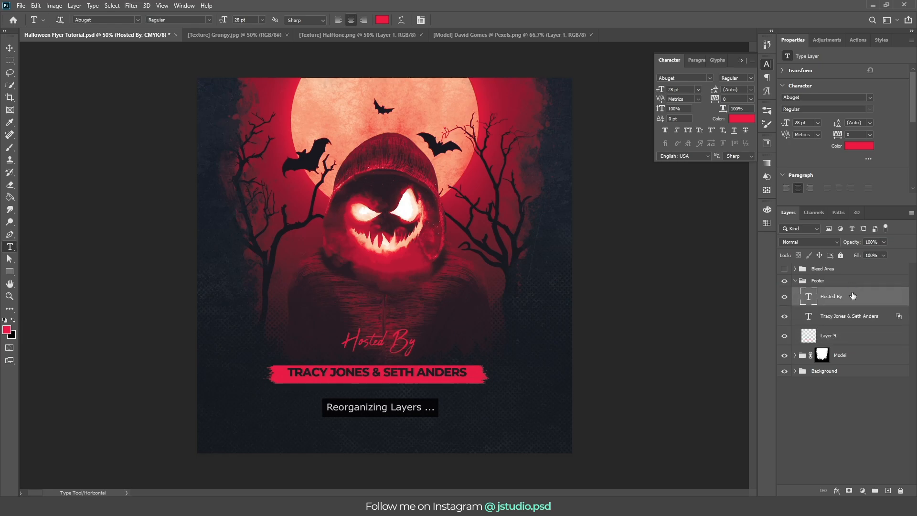
- Align the names and red strip to each other's vertical and horizontal centres, and centre both horizontally on the canvas
left_click(847, 316)
left_click(847, 335, "shift")
key("v")
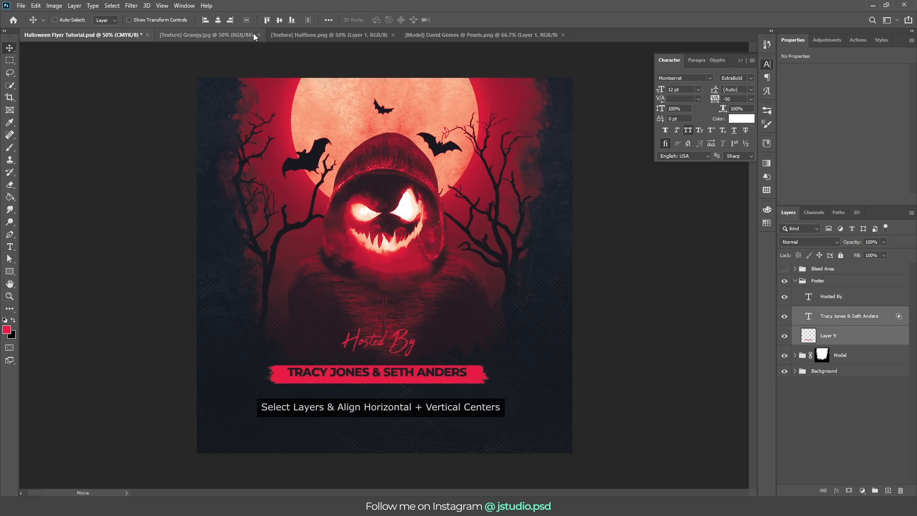
left_click(279, 19)
left_click(218, 19)
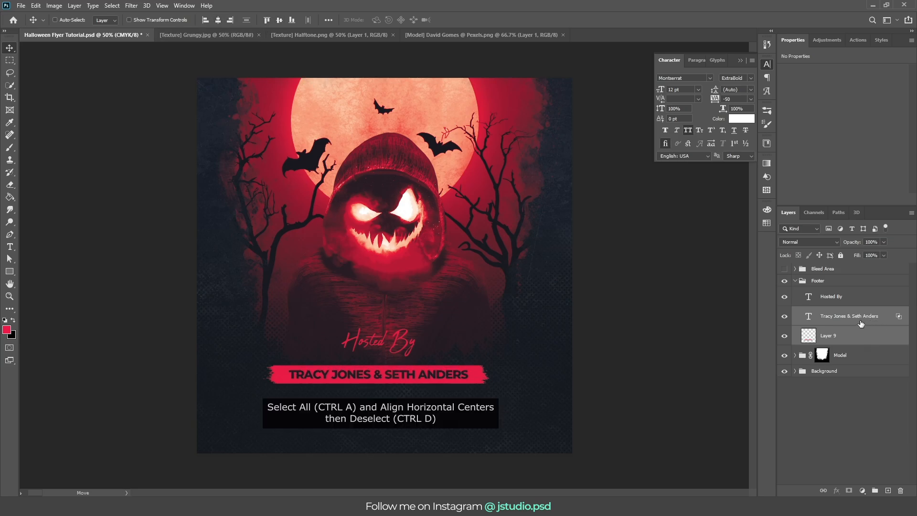
key("ctrl+a")
left_click(218, 19)
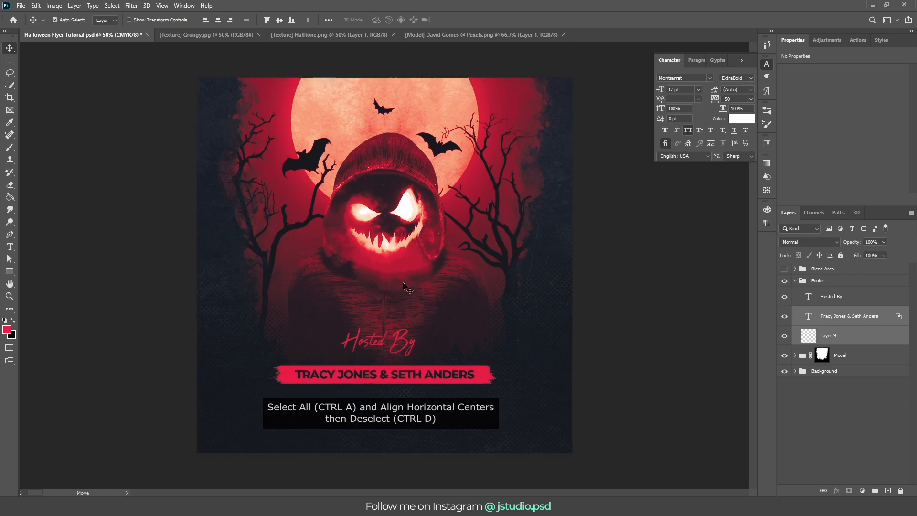
- Move the names and red strip straight up until they sit just beneath "Hosted By"
left_click_drag(413, 371, 413, 367)
key("shift+Up")
key("shift+Up")
key("shift+Up")
key("shift+Up")
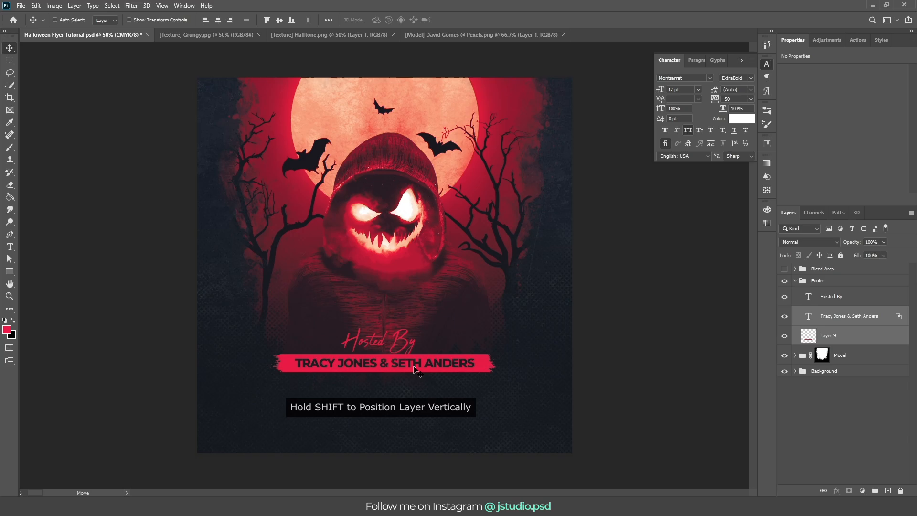
key("Up")
key("Up")
key("Up")
key("Up")
- Add white RSVP, admission, website and venue address lines in Montserrat Medium 6 pt, leading 11.5 pt, tracking 180, and place them beneath the red strip
key("t")
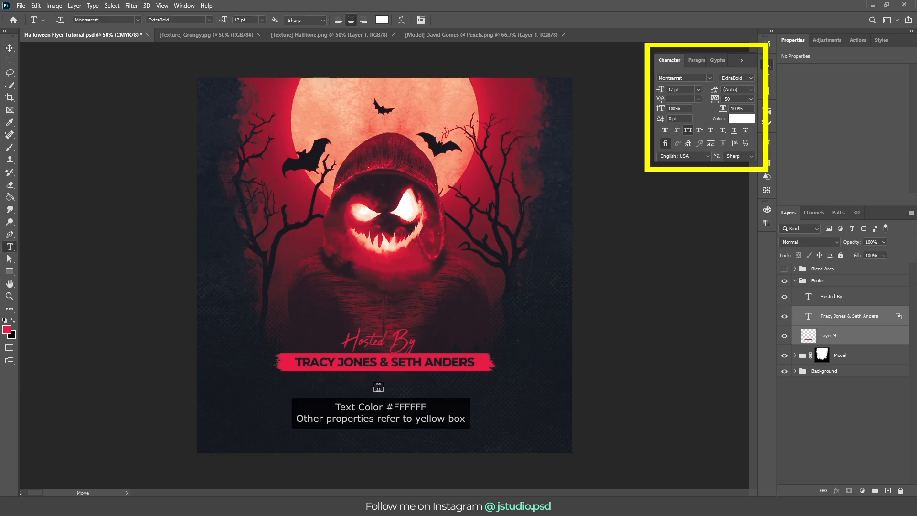
left_click(378, 386)
key("ctrl+v")
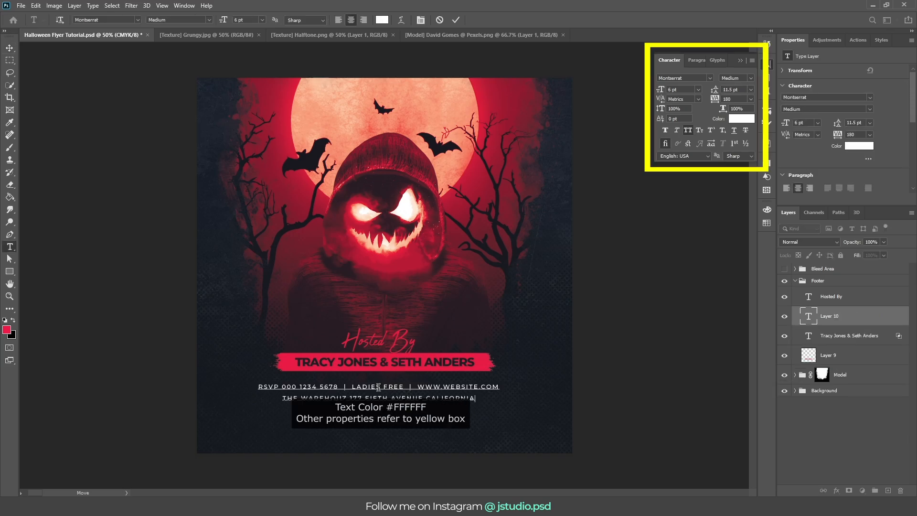
key("ctrl+Return")
key("v")
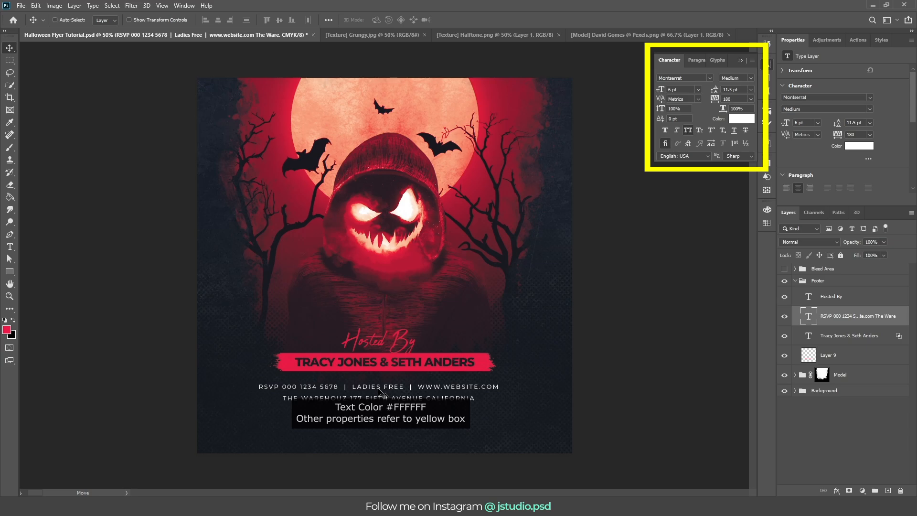
left_click_drag(378, 391, 384, 381)
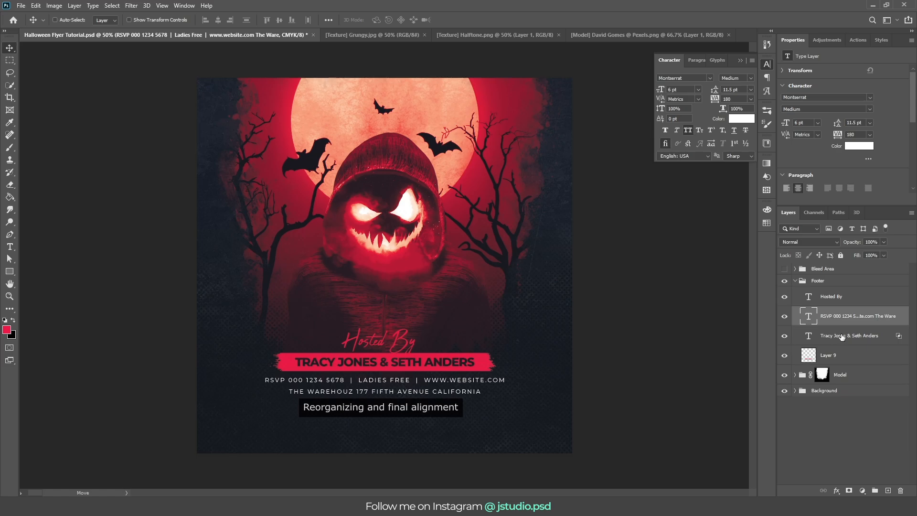
- Move the names and strip layers above the contact text layer, and align all four footer layers to their horizontal centres
mouse_move(842, 337)
left_mouse_down()
mouse_move(847, 314)
mouse_move(847, 335)
left_mouse_up()
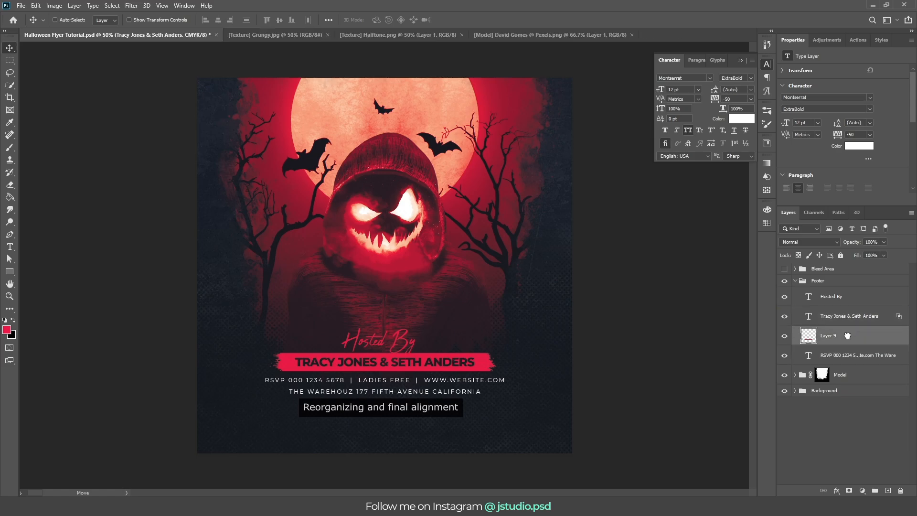
left_click(844, 298, "shift")
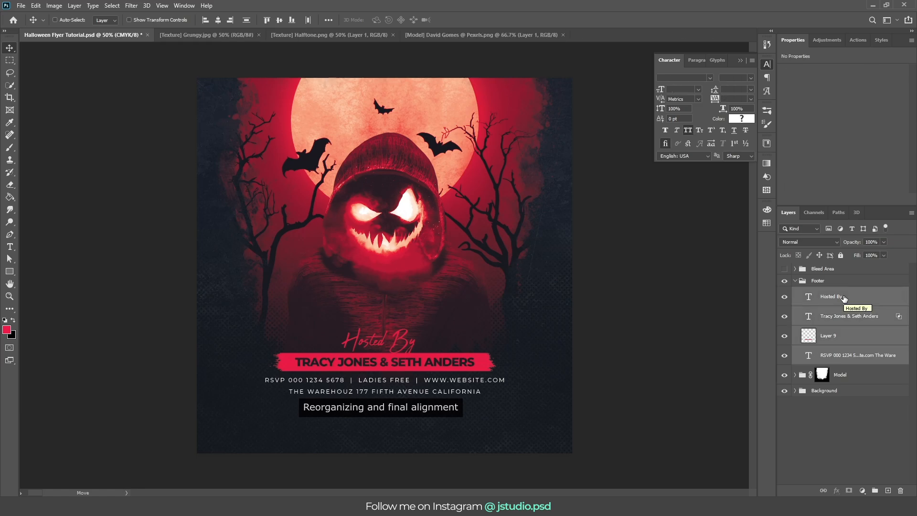
left_click(217, 20)
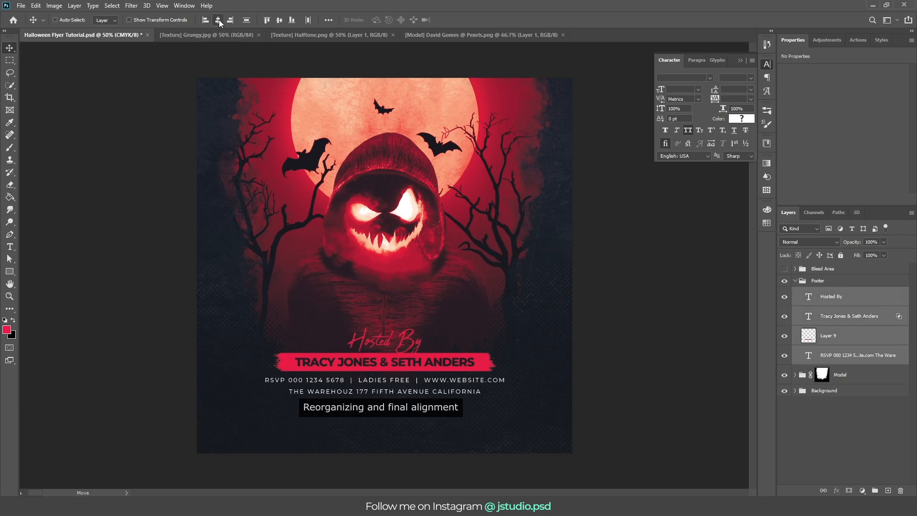
- Collapse the Footer group and move it straight down to just above the inner bottom guide, showing the guides only while positioning
left_click(795, 281)
key("ctrl+semicolon")
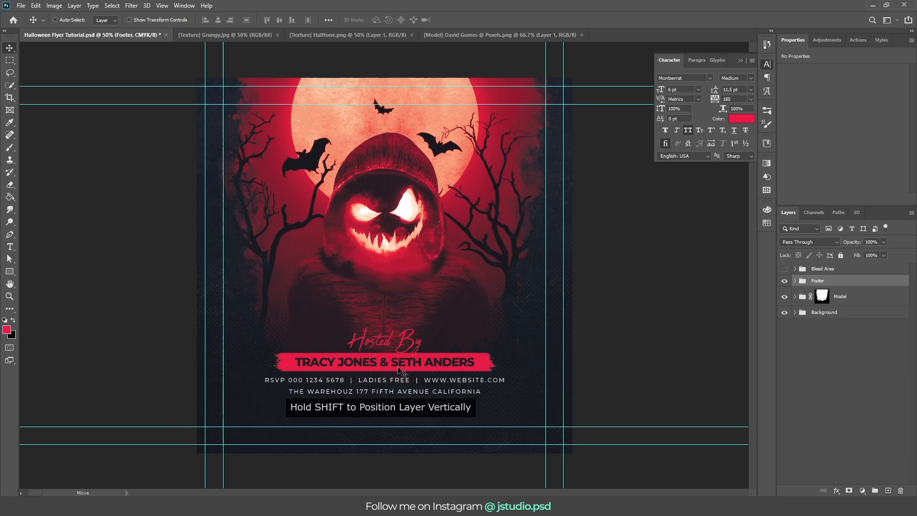
left_click_drag(400, 370, 398, 398)
key("shift+Up")
key("shift+Up")
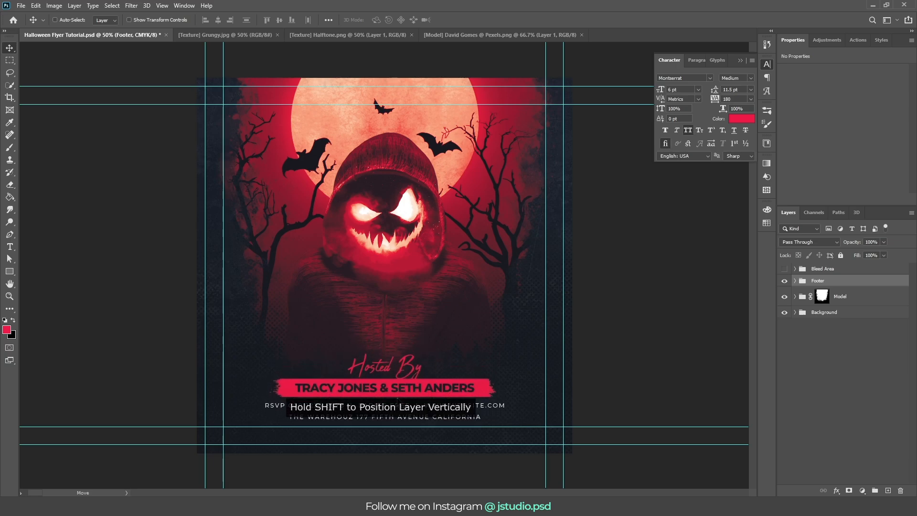
key("ctrl+semicolon")
- Add the text "Haunted" in white Needleteeth Psycho 24 pt with tracking 350 and 60% vertical scale, and place it beneath the pumpkin grin
key("t")
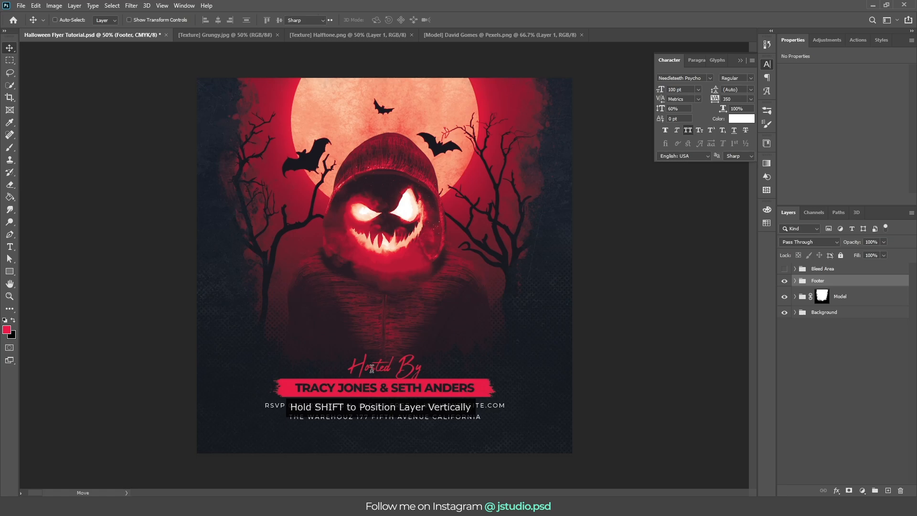
left_click(373, 266)
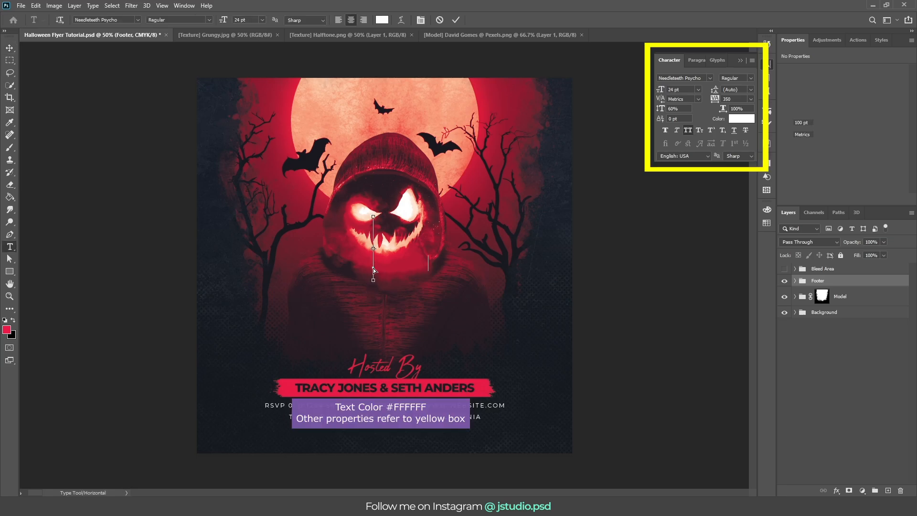
type("Haunted")
key("ctrl+Return")
key("v")
left_click_drag(376, 271, 389, 268)
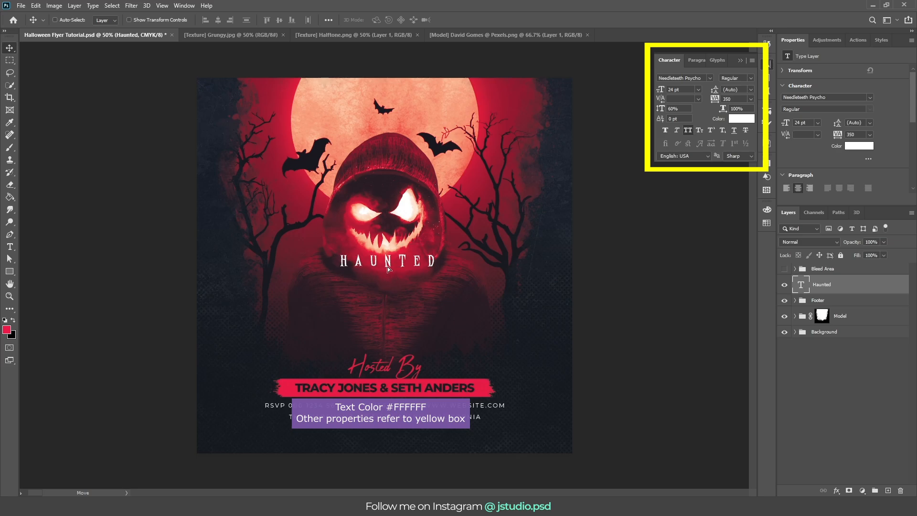
- Add the title "Halloween" in red Needleteeth Regular 115 pt with 90% vertical scale, and place it directly beneath "Haunted"
key("t")
left_click(371, 297)
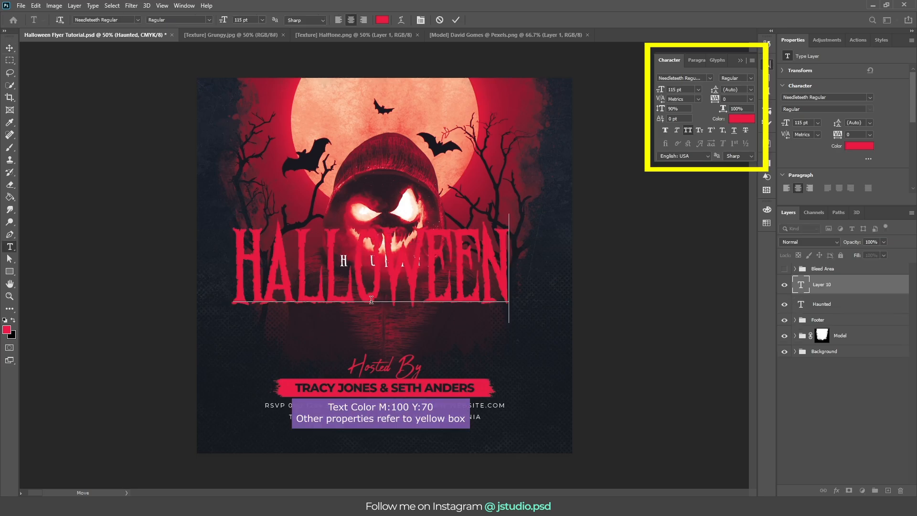
key("ctrl+Return")
key("v")
left_click_drag(421, 274, 432, 302)
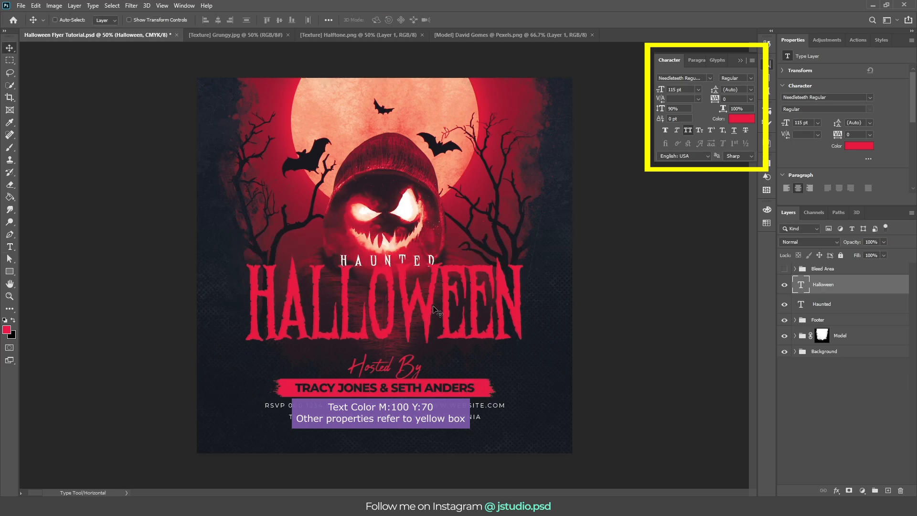
- Warp the "Halloween" text with a horizontal Bulge style and a bend of -12%
key("t")
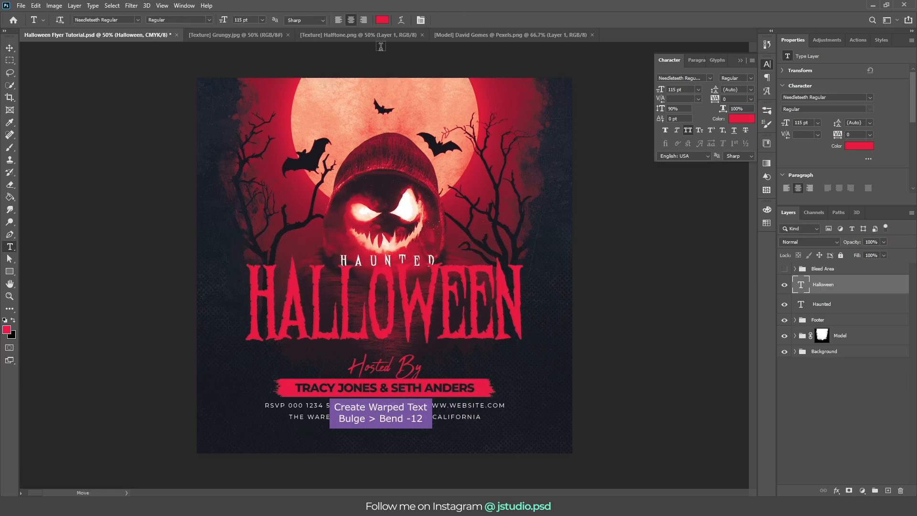
left_click(401, 20)
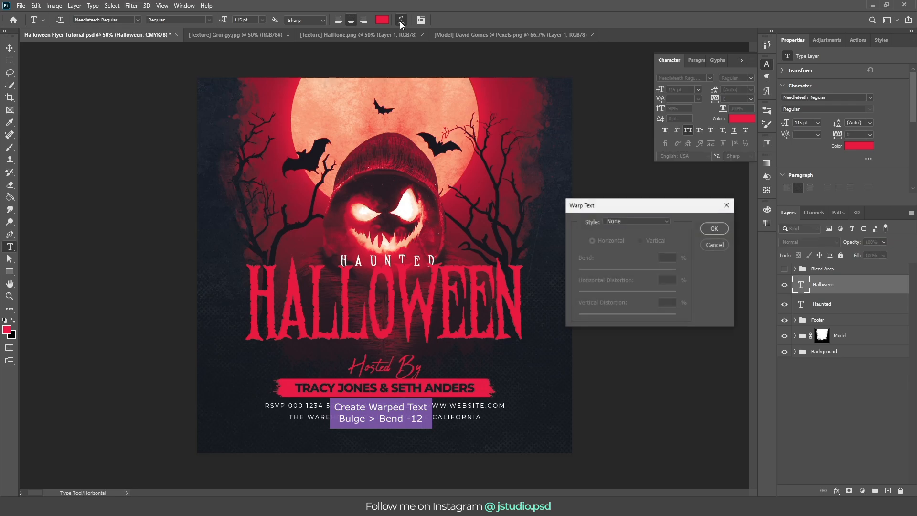
left_click(639, 221)
left_click(625, 293)
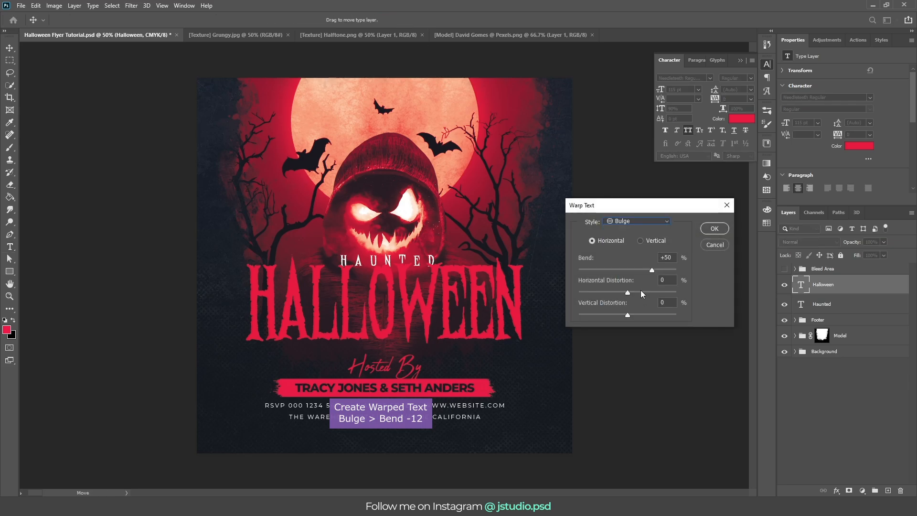
left_click(666, 258)
type("-12")
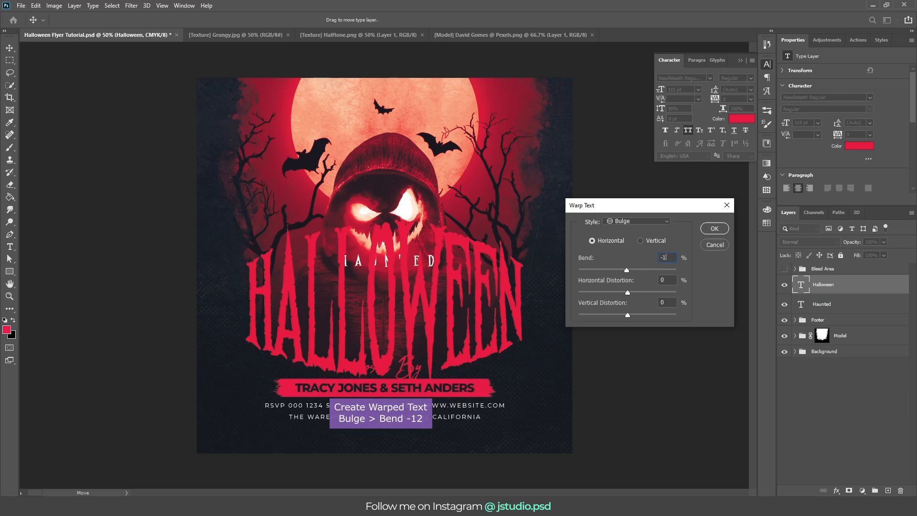
left_click(712, 229)
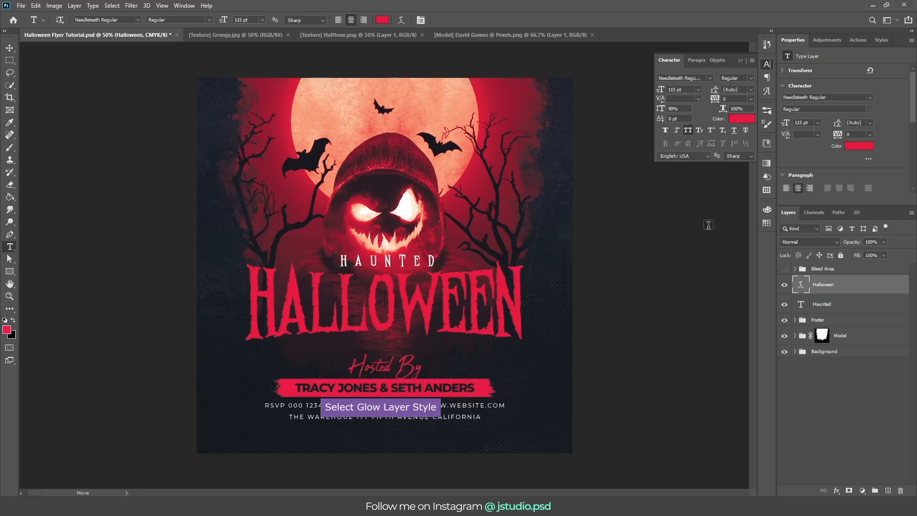
- Apply the glow layer style from the Halloween Flyer Tutorial style set to the "Halloween" text
left_click(881, 41)
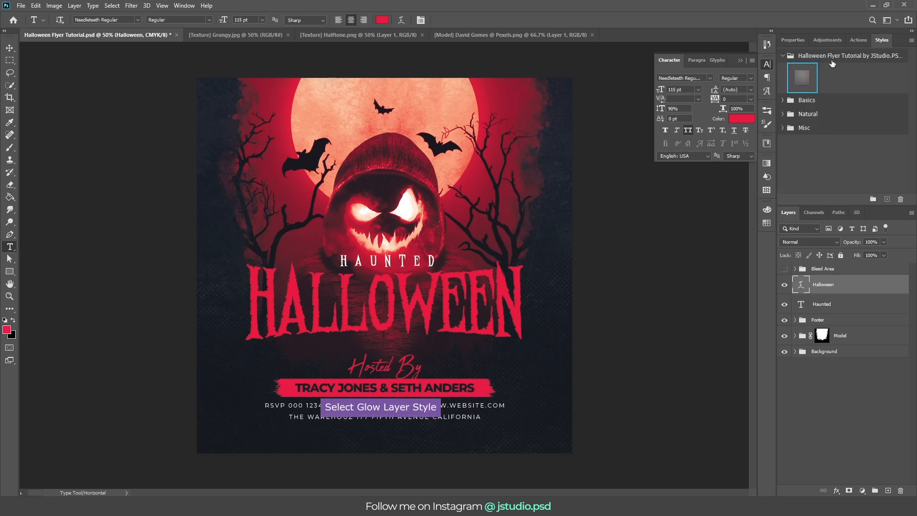
left_click(802, 80)
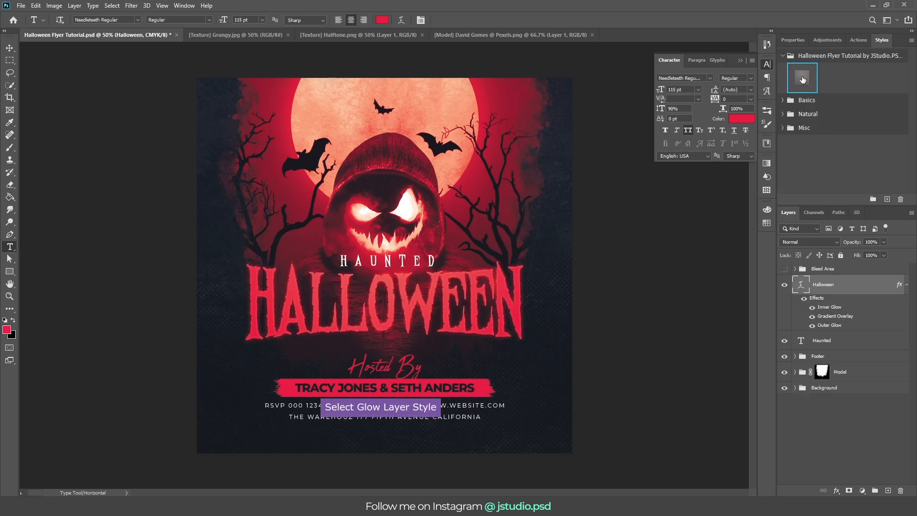
left_click(787, 39)
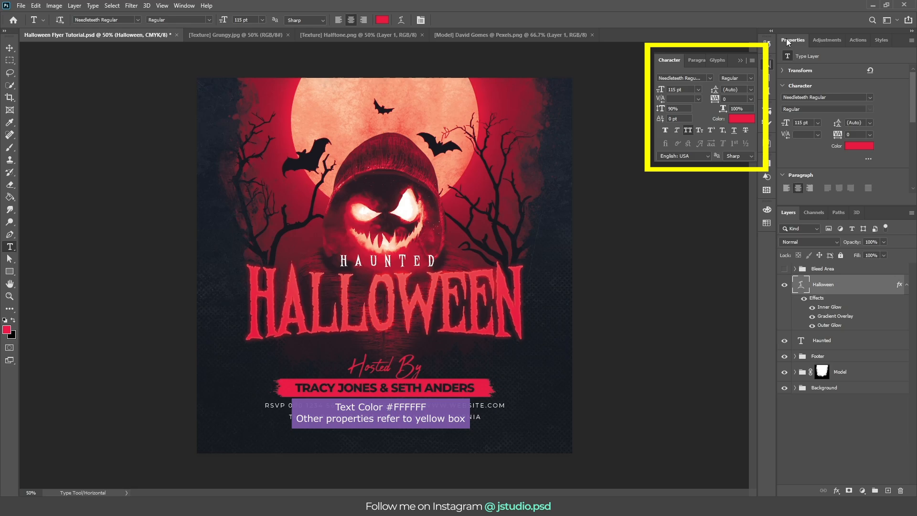
- Add the text "Costume Party Night" in white Kenyan Coffee 12 pt with tracking 350, and place it between the "Halloween" title and "Hosted By"
left_click(438, 196)
type("COSTUME PARTY NIGHT")
key("ctrl+Return")
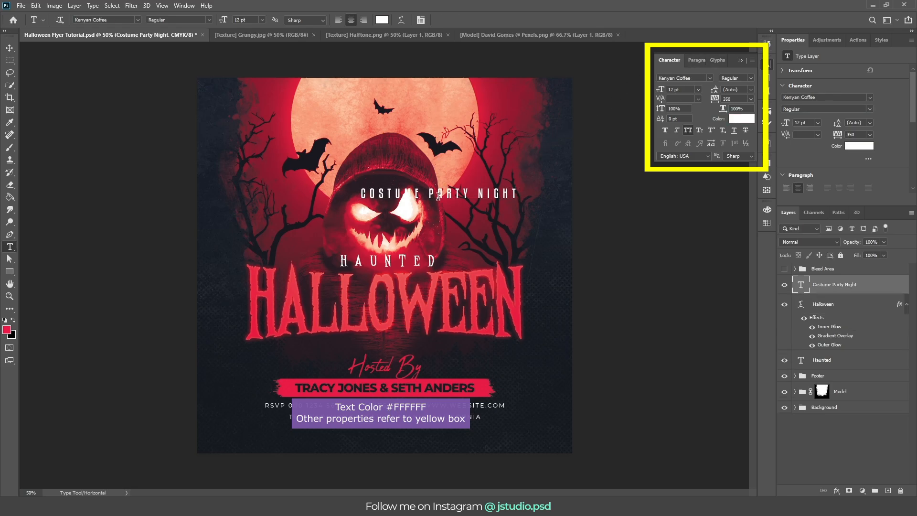
key("v")
left_click_drag(465, 200, 415, 351)
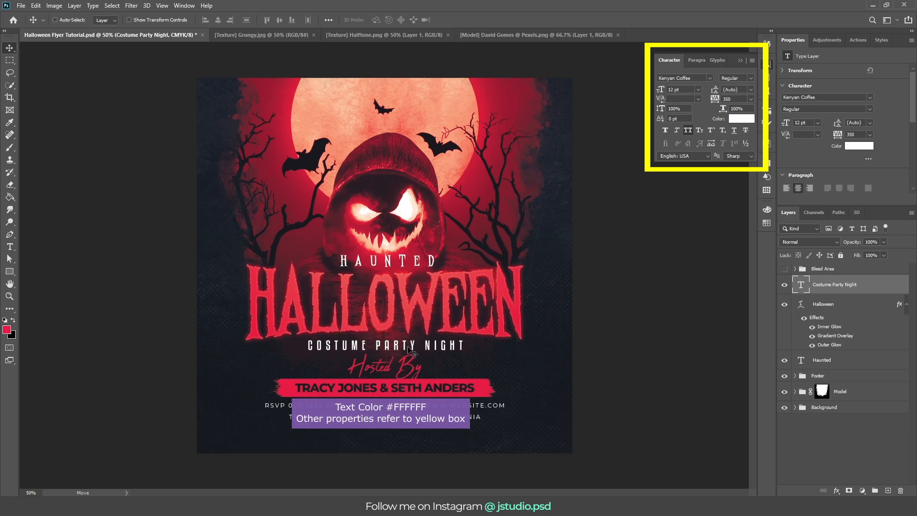
- Warp the "Costume Party Night" text with a horizontal Arc style and a bend of 5%
key("t")
left_click(401, 20)
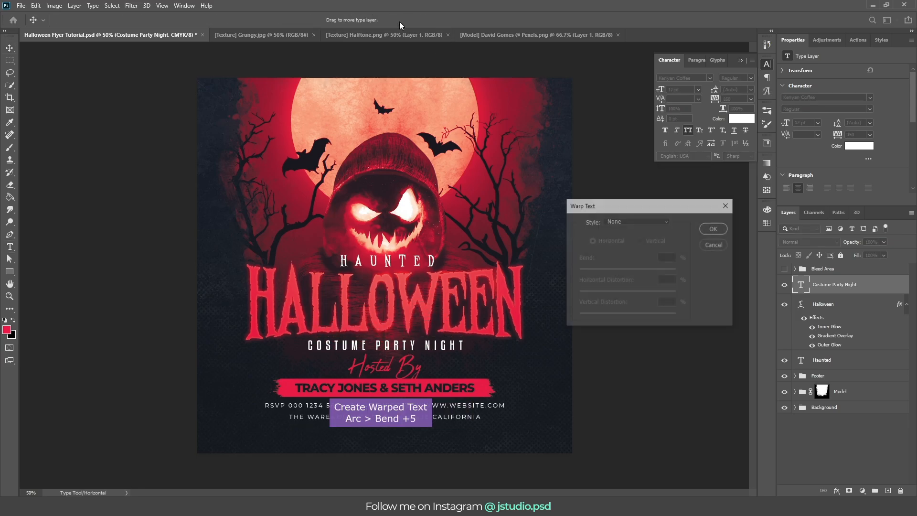
left_click(640, 221)
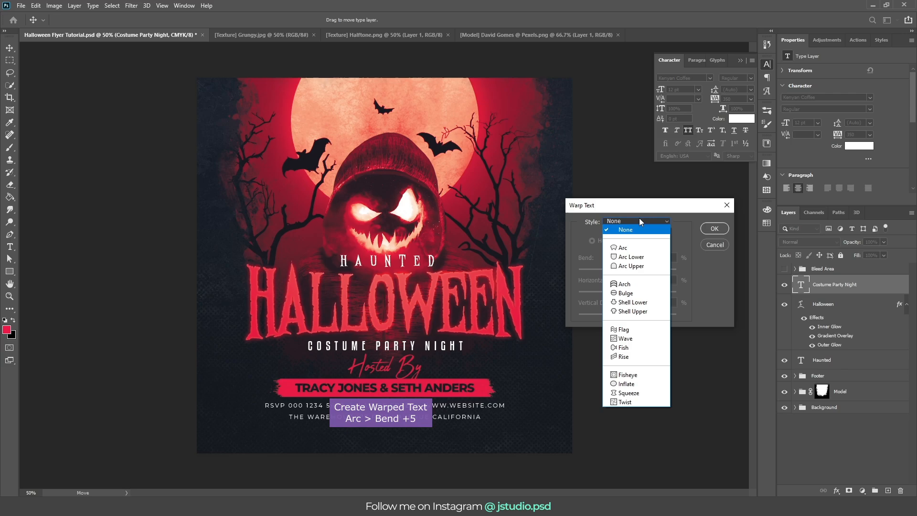
left_click(632, 247)
double_click(662, 257)
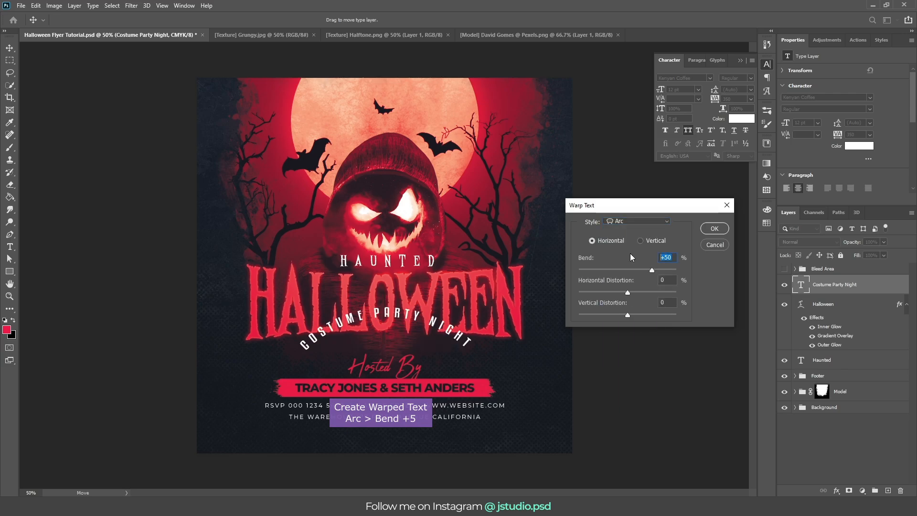
type("5")
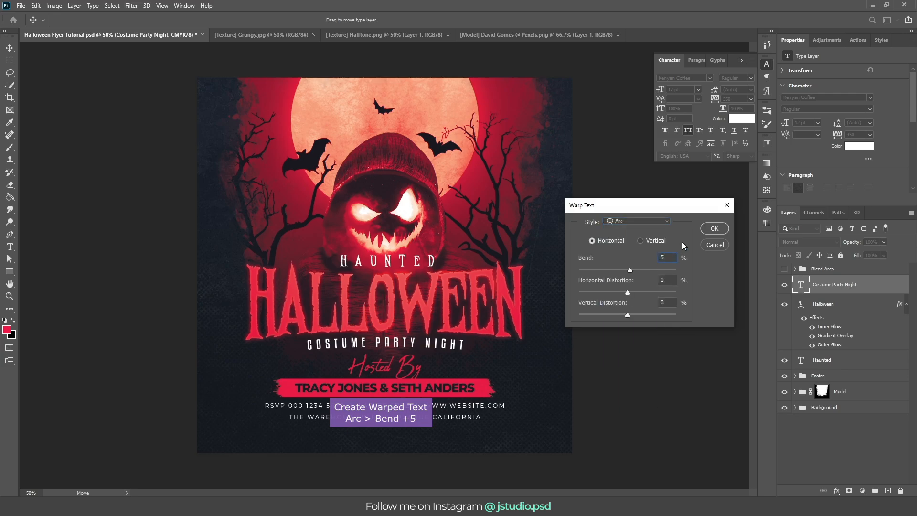
left_click(713, 228)
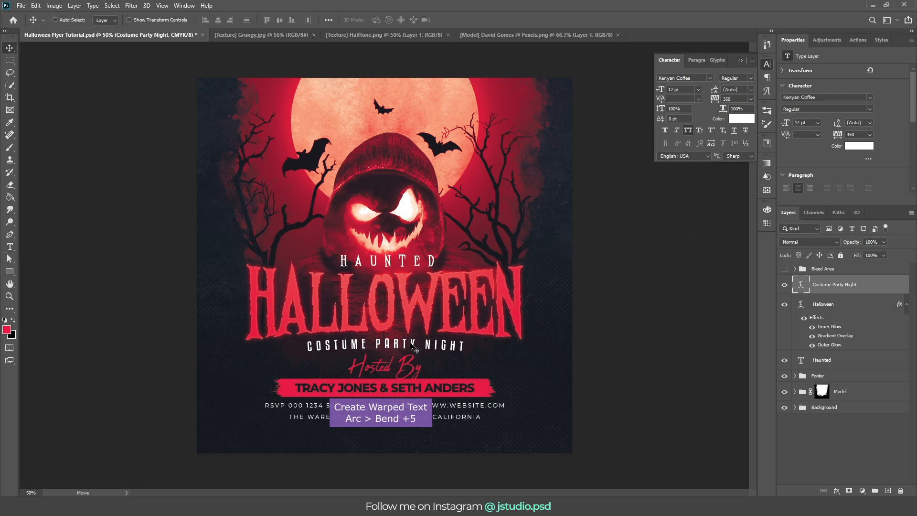
- Collapse the "Halloween" layer effects and reorder the title layers as "Haunted", "Halloween" and "Costume Party Night" from the top
left_click_drag(860, 290, 847, 360)
left_click(906, 289)
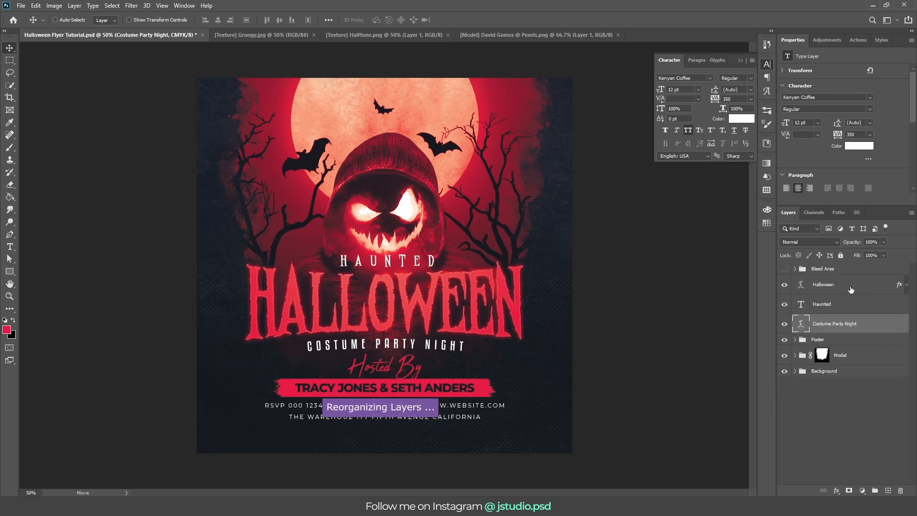
left_click_drag(850, 289, 831, 309)
- Centre the "Haunted", "Halloween" and "Costume Party Night" layers horizontally on the canvas and group them
left_click(841, 288)
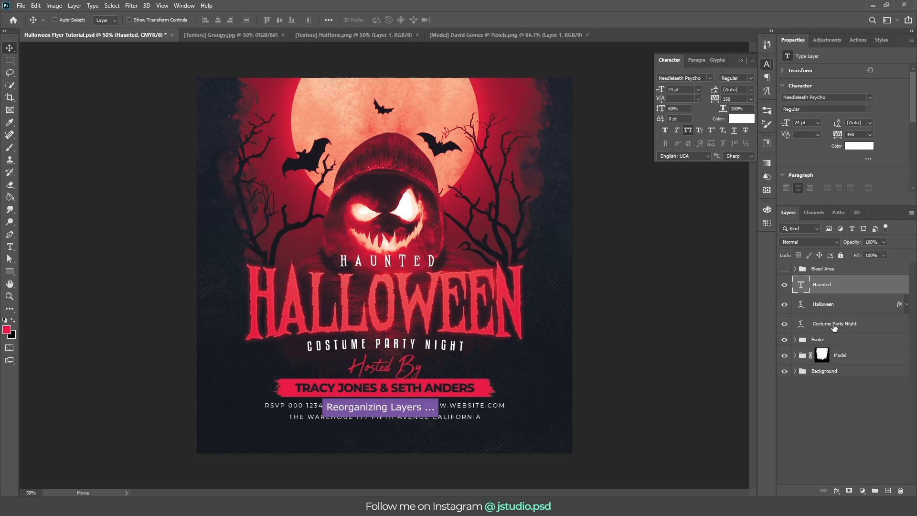
left_click(836, 325, "shift")
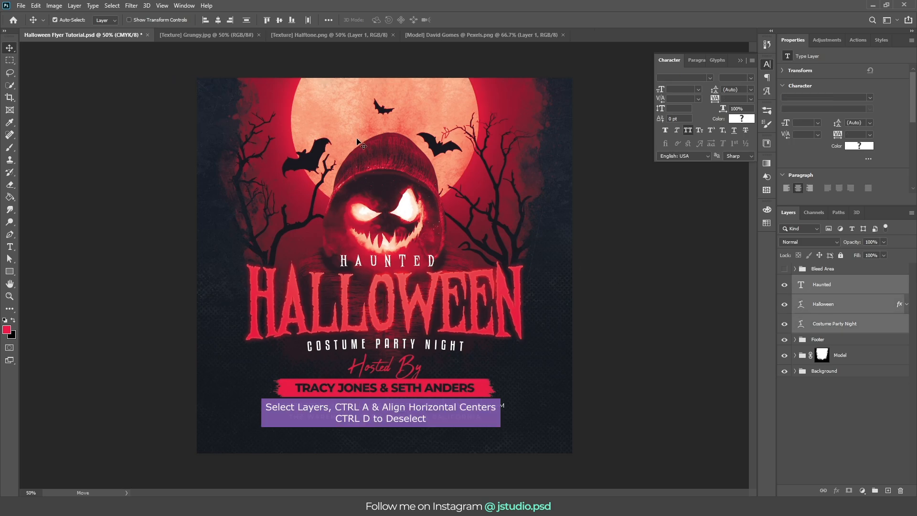
key("ctrl+a")
left_click(217, 20)
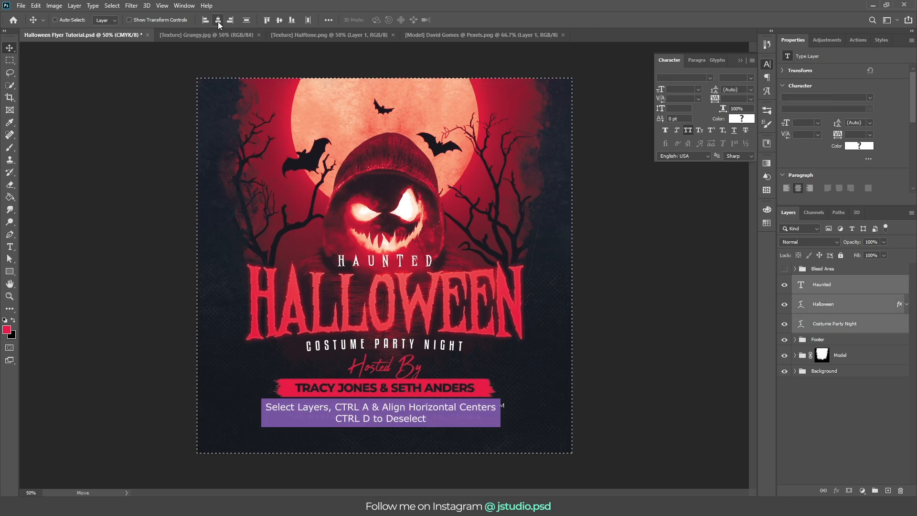
key("ctrl+d")
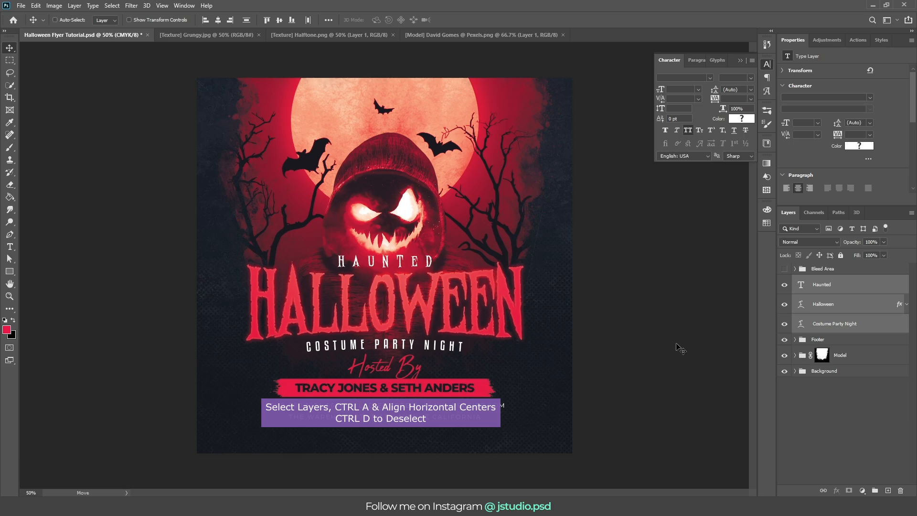
key("ctrl+g")
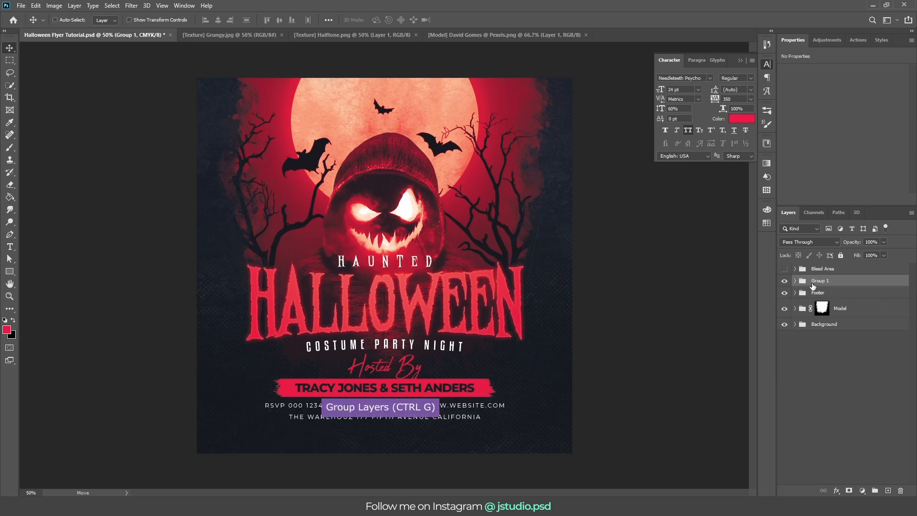
- Rename the new title group as "Headline"
double_click(818, 281)
type("Headline")
key("Return")
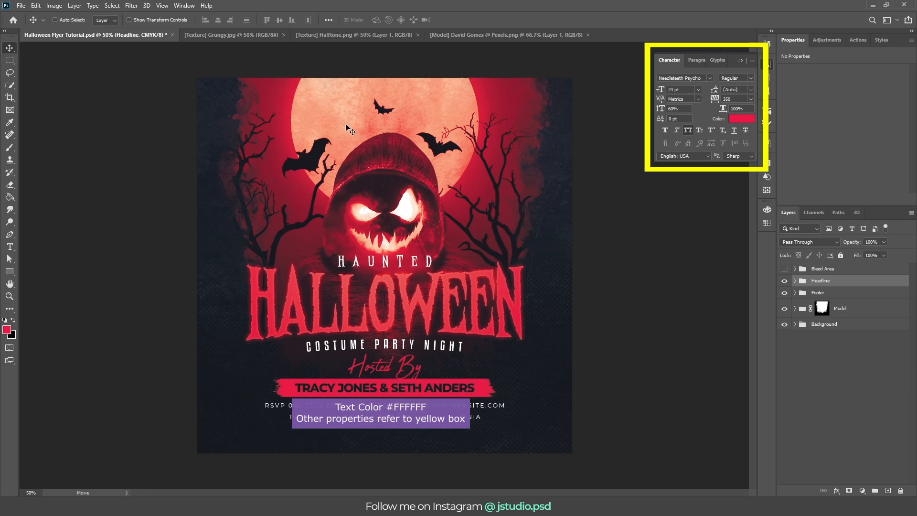
- Add the text "THE WAREHOUZ PRESENTS" in white Kenyan Coffee 10 pt with tracking 300, placed across the moon just above the hood
key("t")
left_click(363, 114)
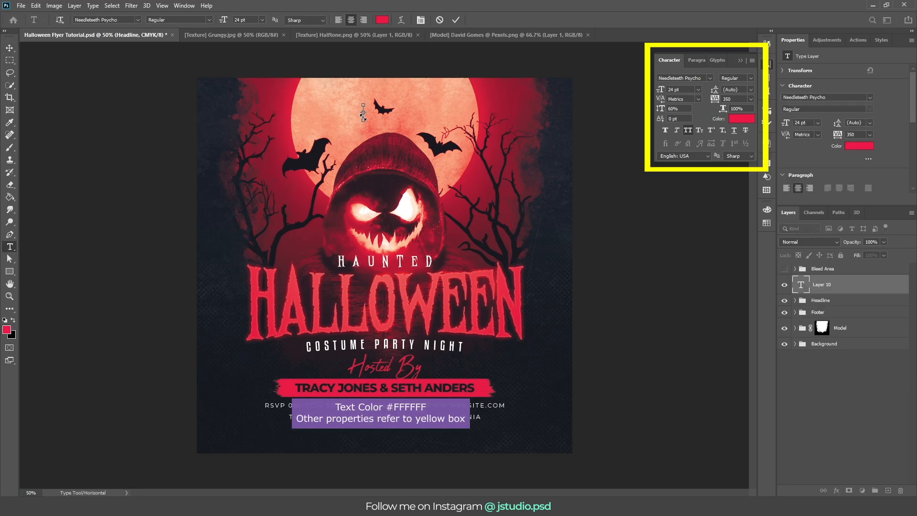
type("THE WAREHOUZ PRESENTS")
key("ctrl+Return")
key("v")
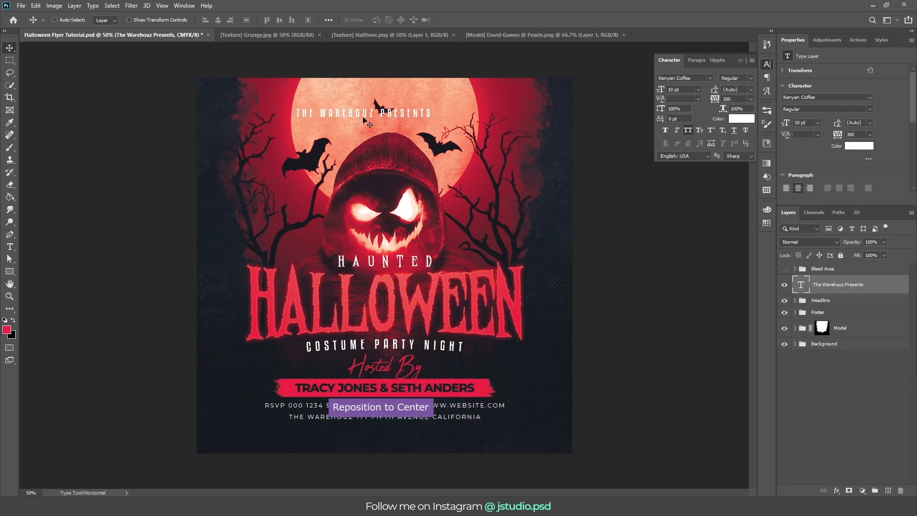
left_click_drag(363, 118, 399, 124)
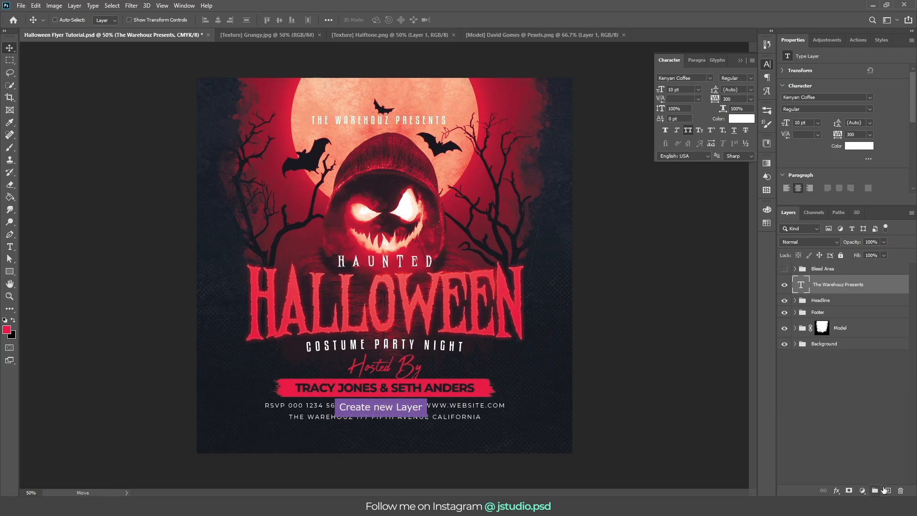
- On a new layer, stamp the 353 px torn-edge brush once in red (M 100, Y 70) beside the moon, over the right-hand tree
left_click(888, 491)
key("b")
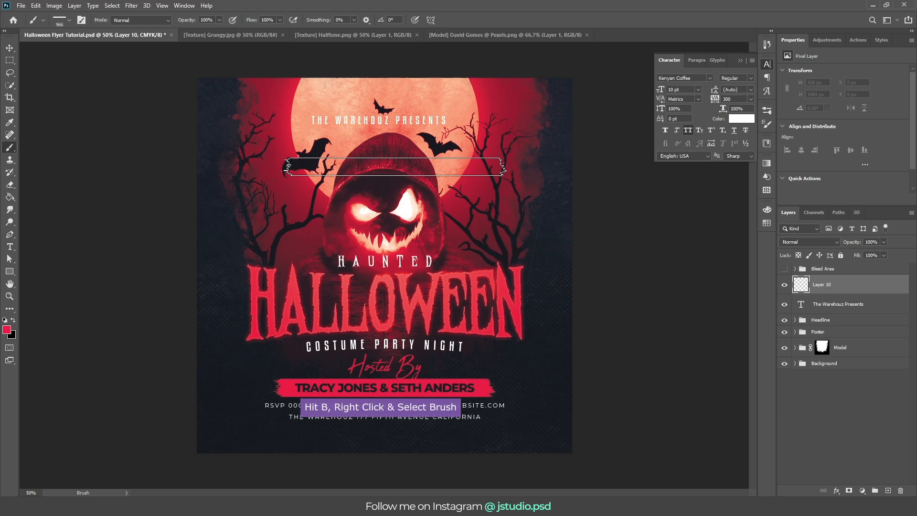
right_click(394, 167)
left_click(429, 278)
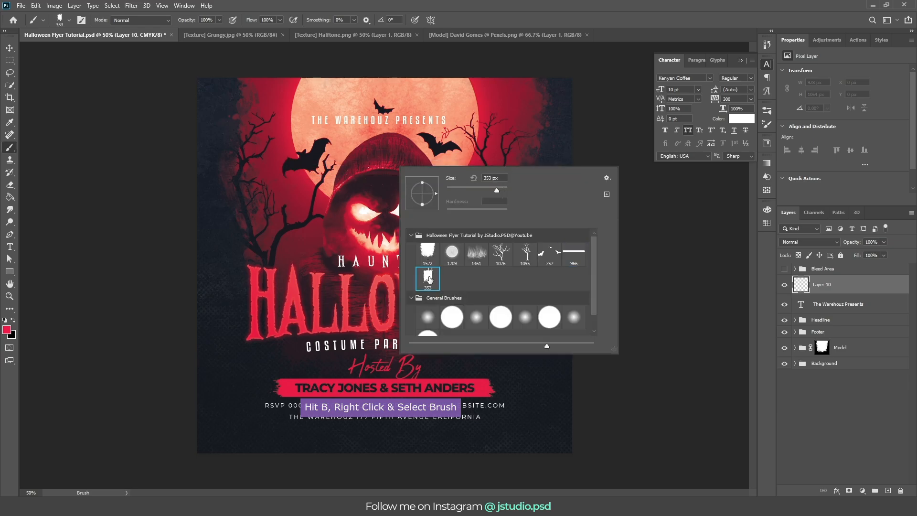
key("Return")
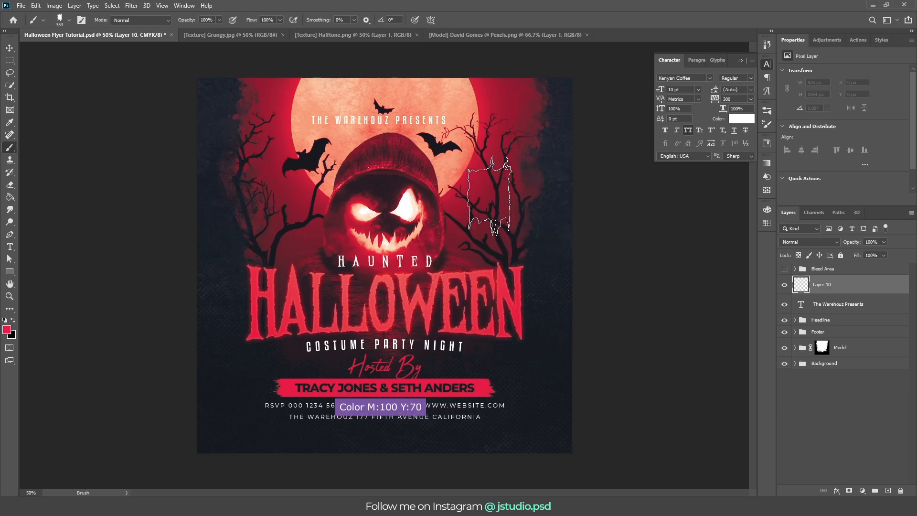
left_click(484, 140)
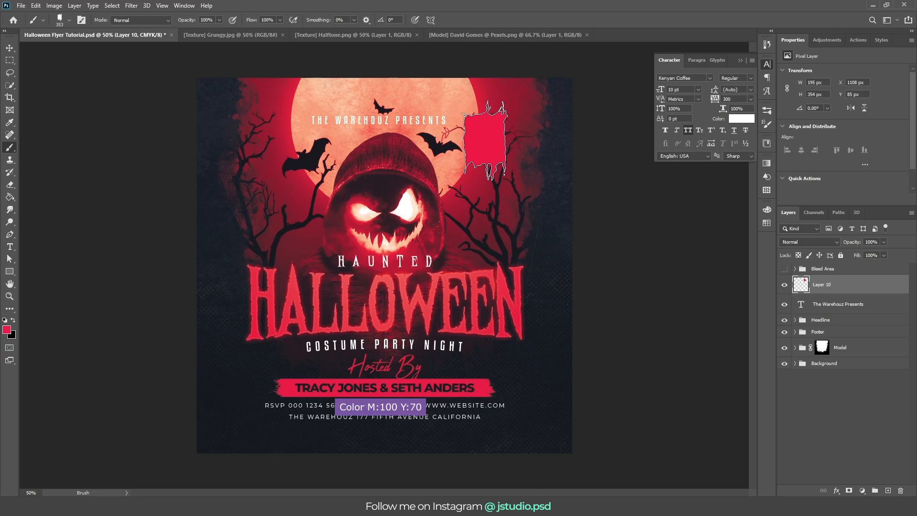
- Add two-line white Needleteeth Regular text on the red patch, "31" at 46 pt over "OCT" at 28 pt, with 14 pt leading and 50% vertical scale
key("t")
left_click(484, 140)
type("31")
key("Return")
type("OCT")
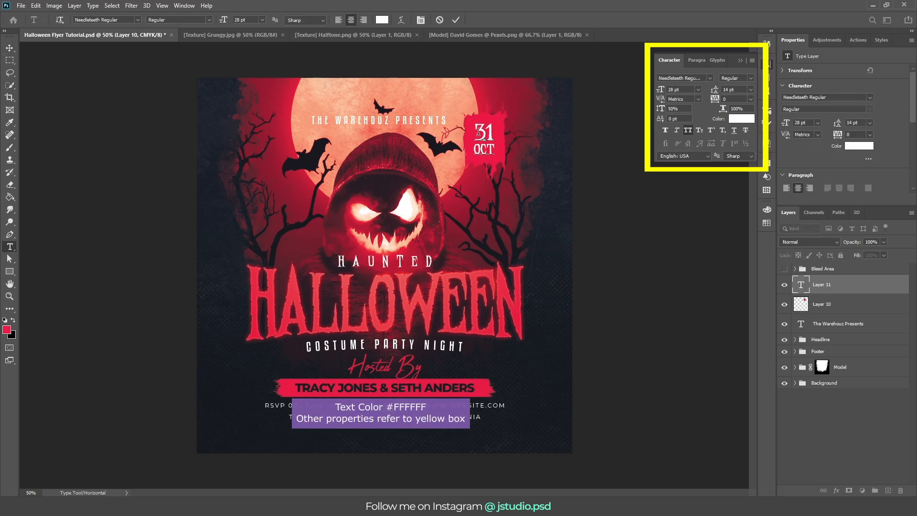
left_click_drag(478, 132, 492, 131)
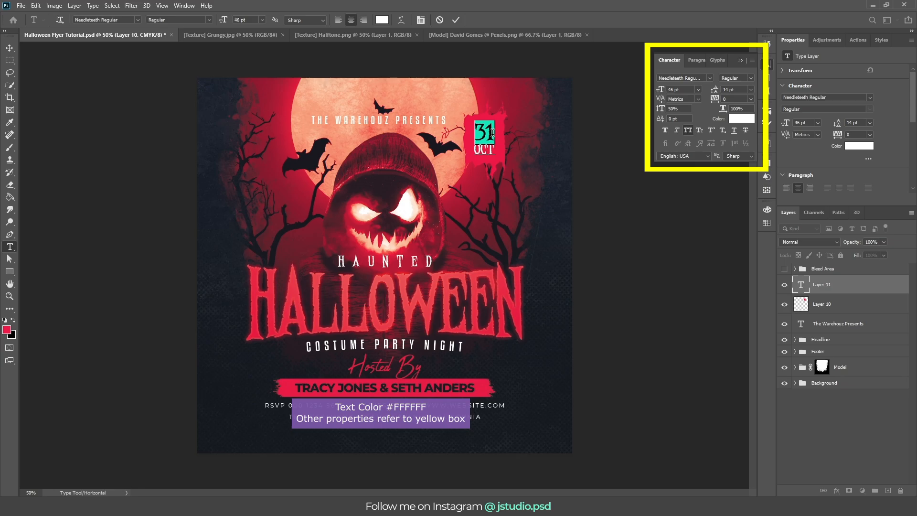
double_click(481, 150)
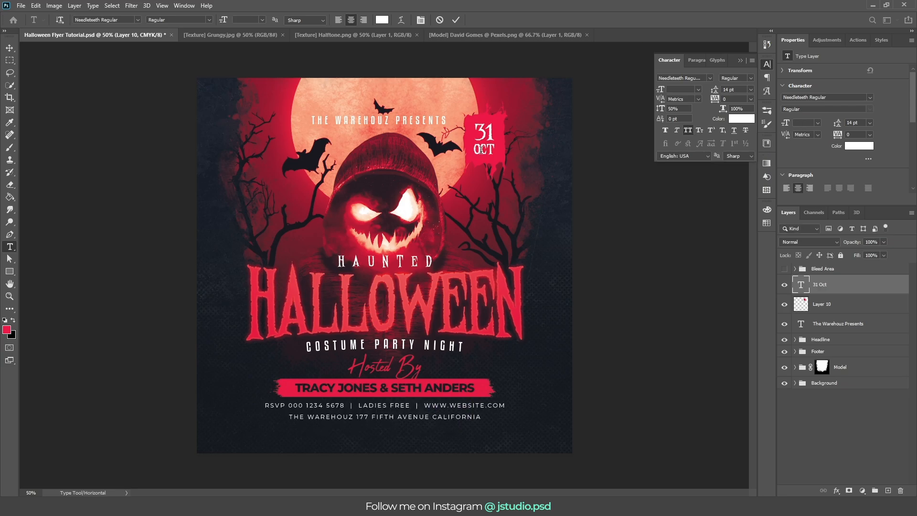
key("ctrl+Return")
key("v")
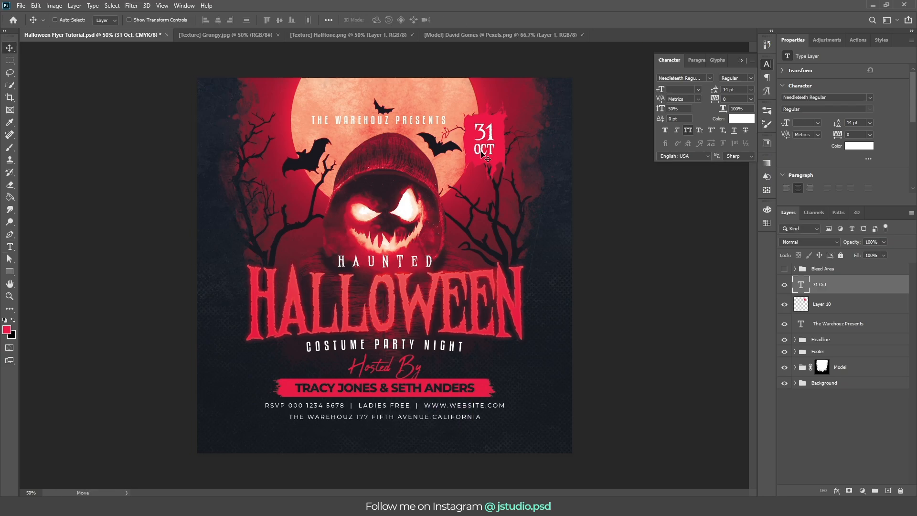
- Align the centres of the "31 Oct" text and its red patch both ways, and centre "The Warehouz Presents" horizontally on the canvas
left_click(848, 305, "shift")
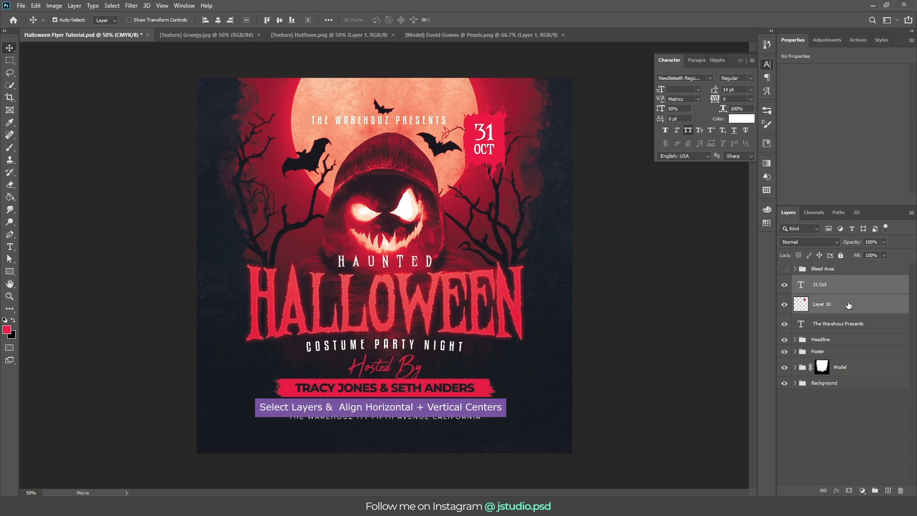
left_click(218, 19)
left_click(279, 20)
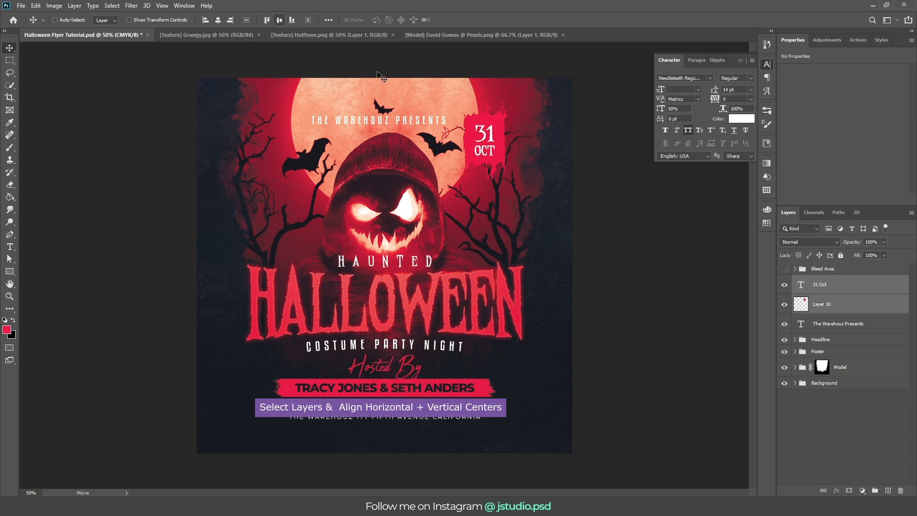
left_click(837, 323)
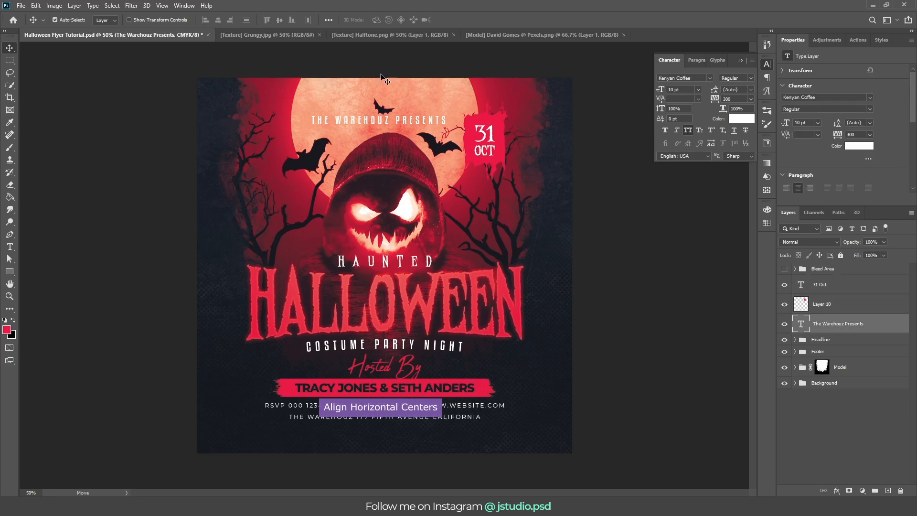
left_click(220, 19)
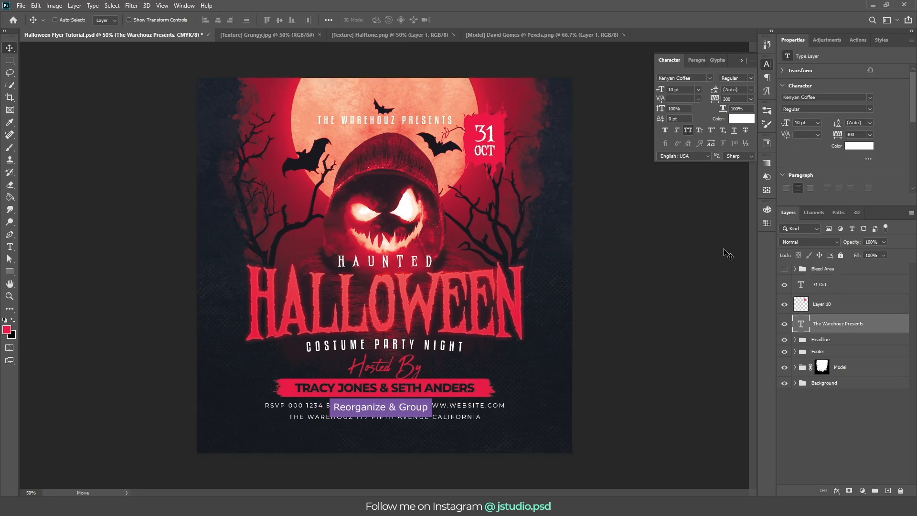
- Move "The Warehouz Presents" above the date layers and group it with "31 Oct" and the red patch as "Header"
left_click_drag(840, 326, 849, 285)
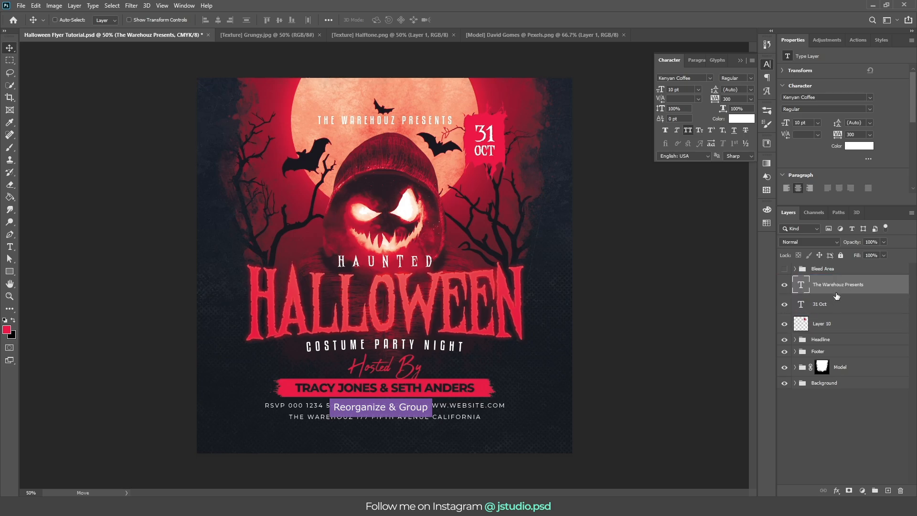
left_click(840, 329, "shift")
key("ctrl+g")
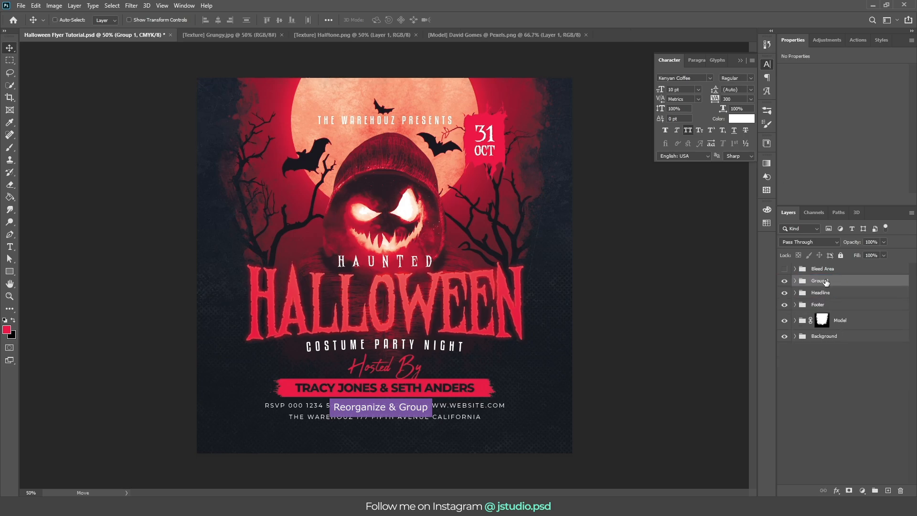
double_click(825, 281)
type("Header")
key("Return")
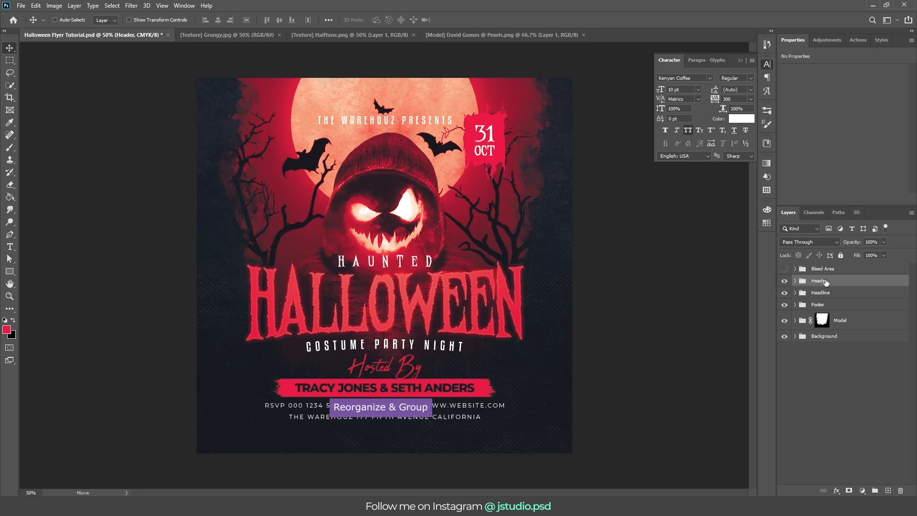
- Inside the "Header" group, group the "31 Oct" text and the red patch layer as "Date"
left_click(794, 281)
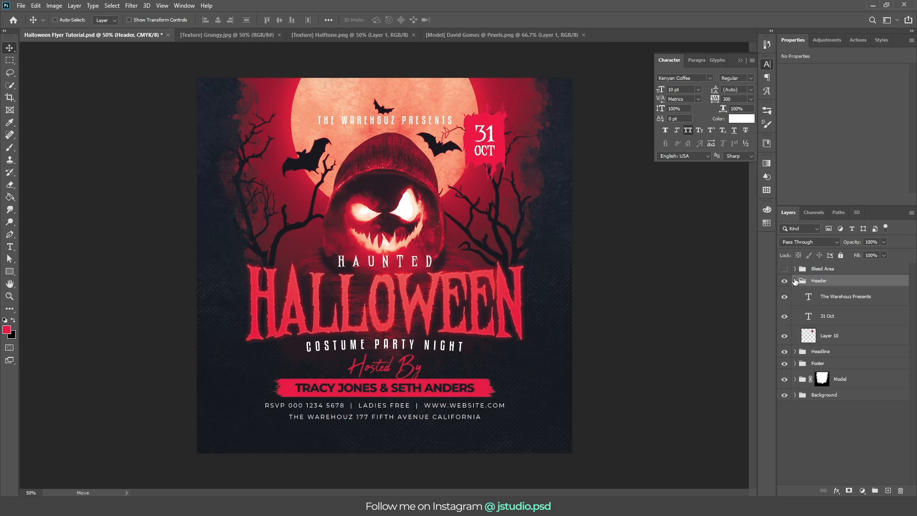
left_click(841, 317)
left_click(840, 336, "shift")
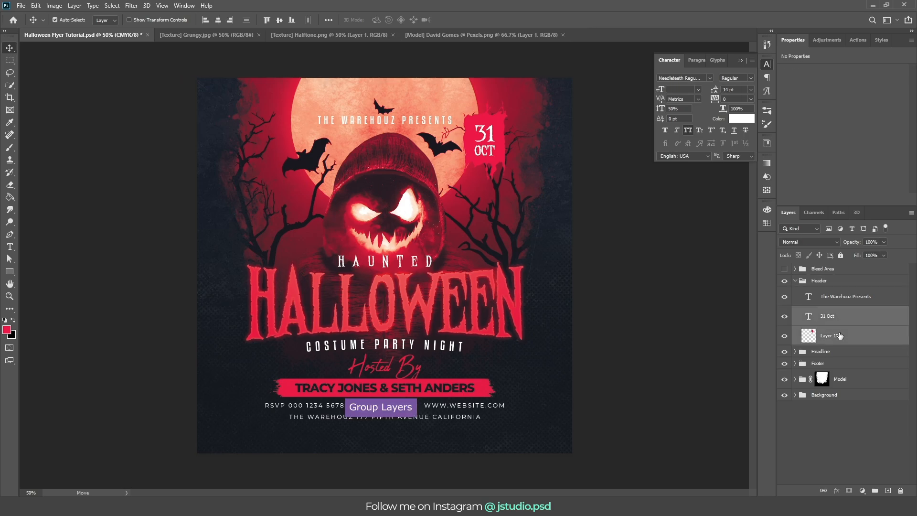
key("ctrl+g")
double_click(829, 312)
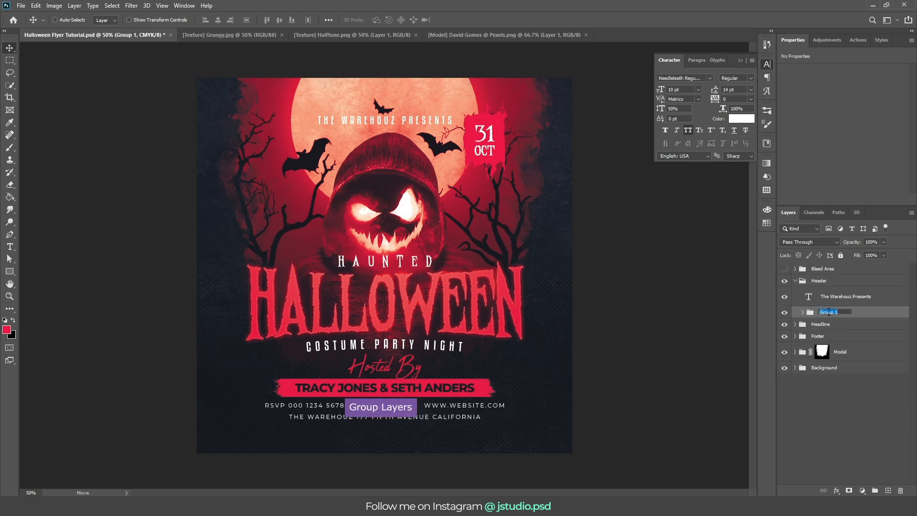
type("Date")
key("Return")
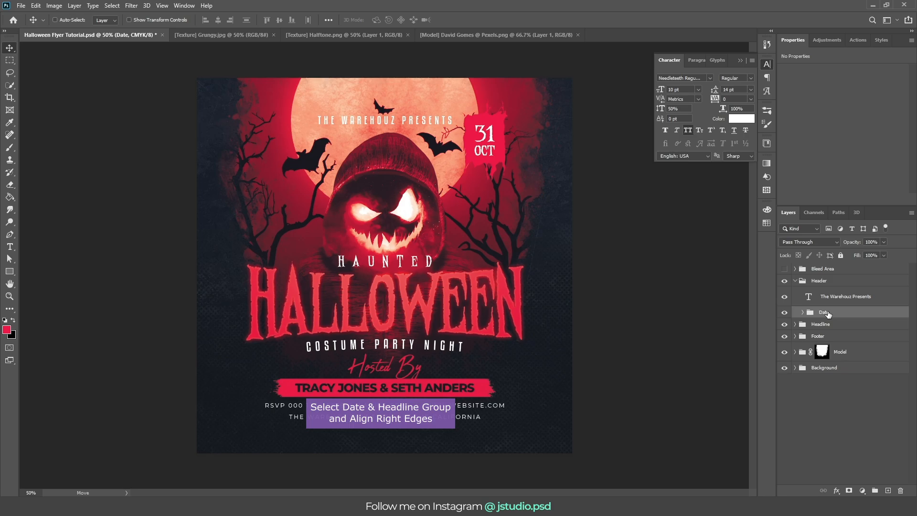
- Align the right edges of the "Date" and "Headline" groups, and collapse the "Header" group
left_click(832, 324, "ctrl")
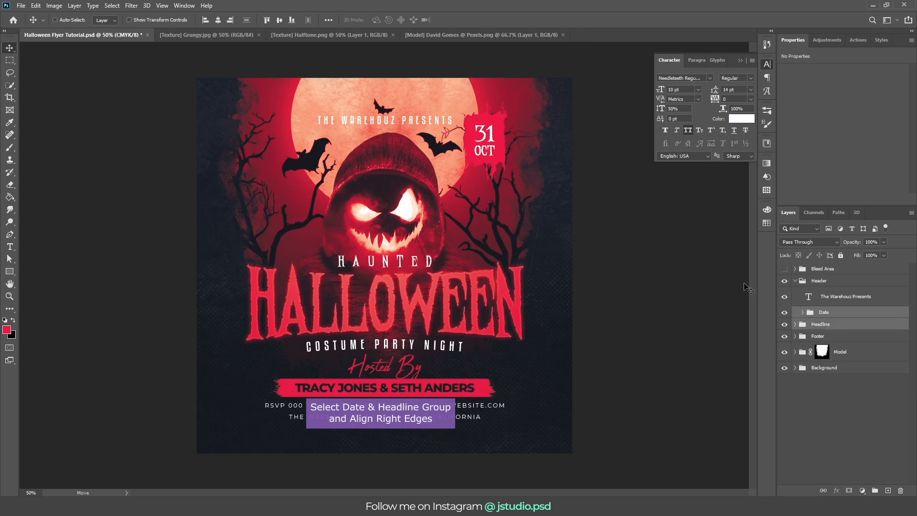
left_click(232, 20)
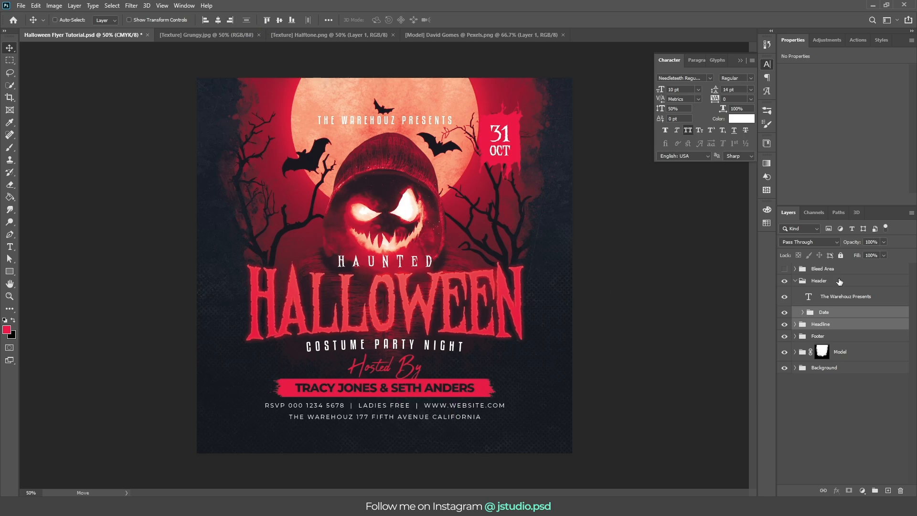
left_click(825, 314)
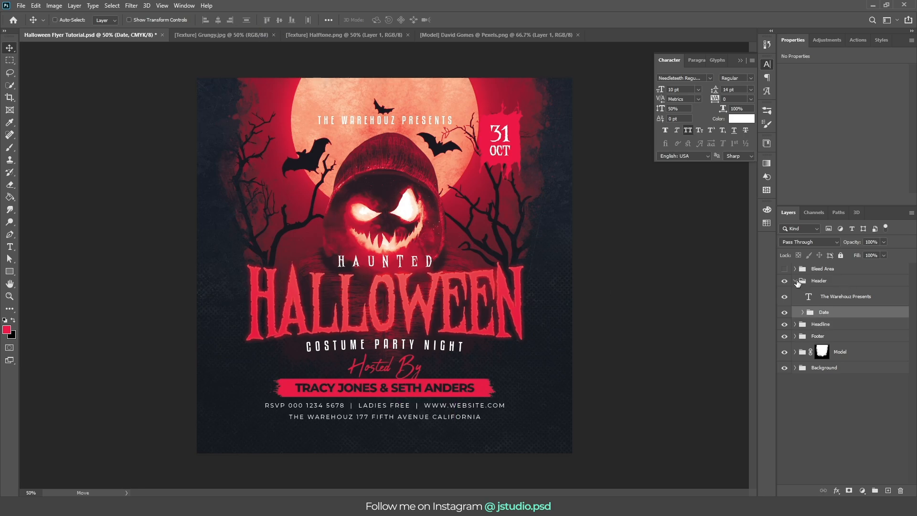
left_click(795, 281)
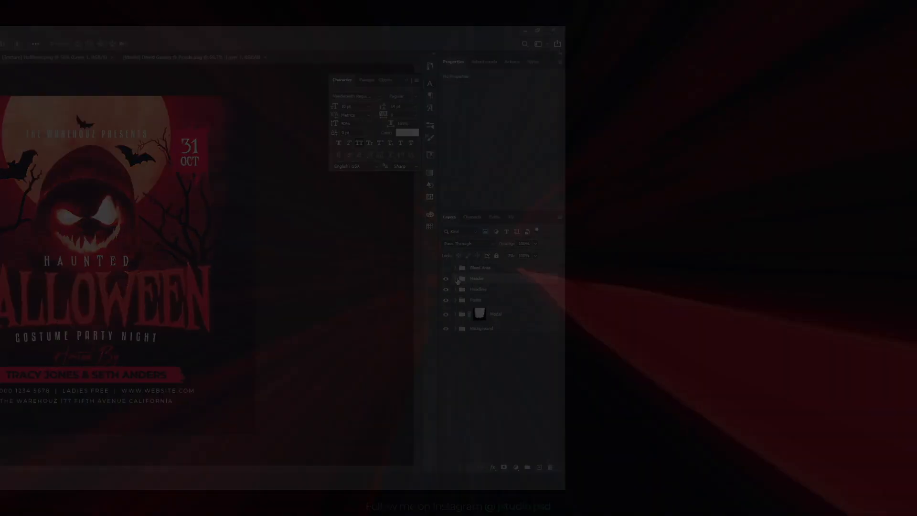